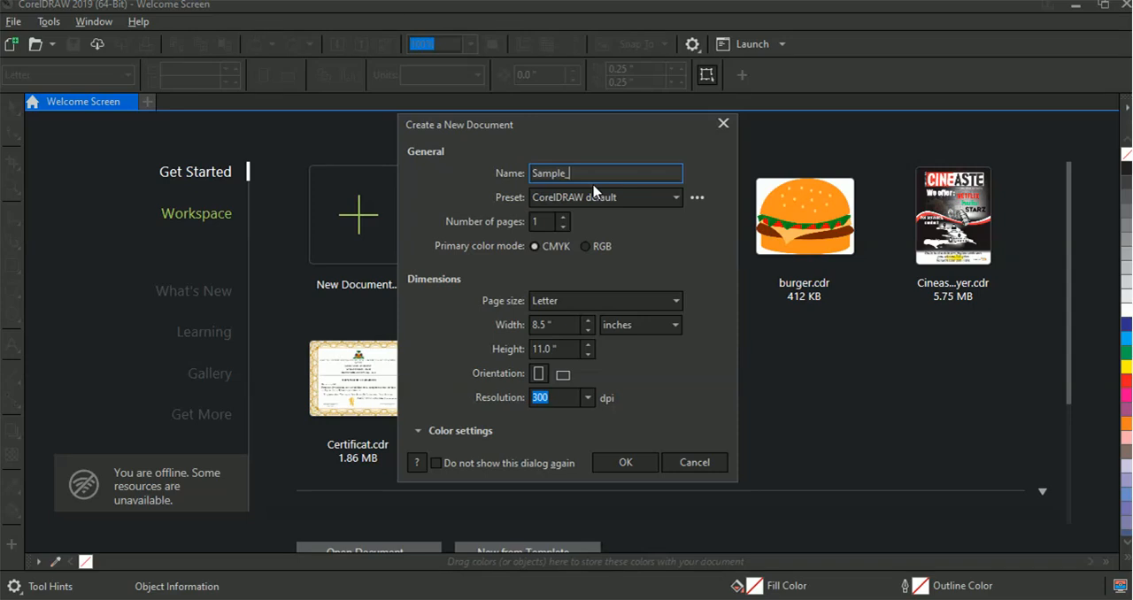
Name the new document Sample_logo and create it with the default Letter page settings
type("logo")
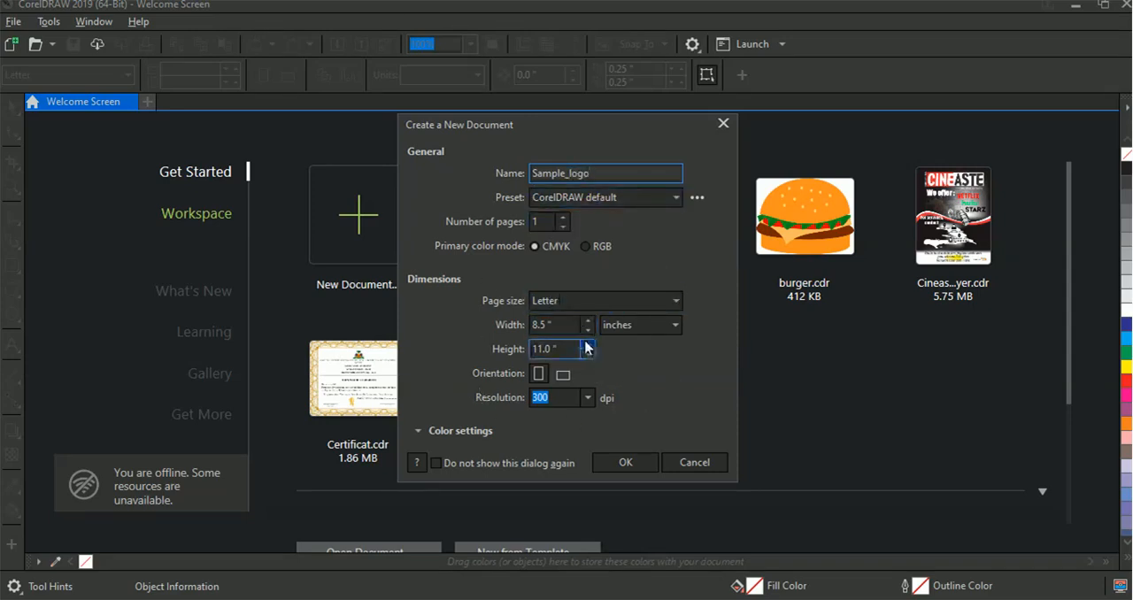
left_click(624, 461)
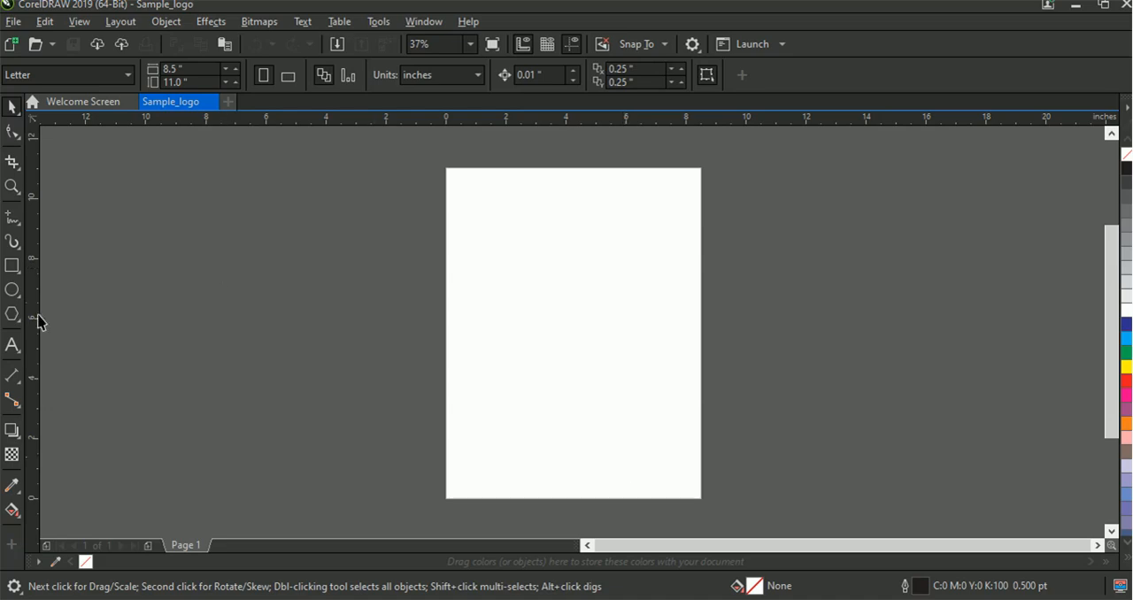
Draw a circle, set its size to 5 by 5 inches, and center it on the page
left_click(12, 290)
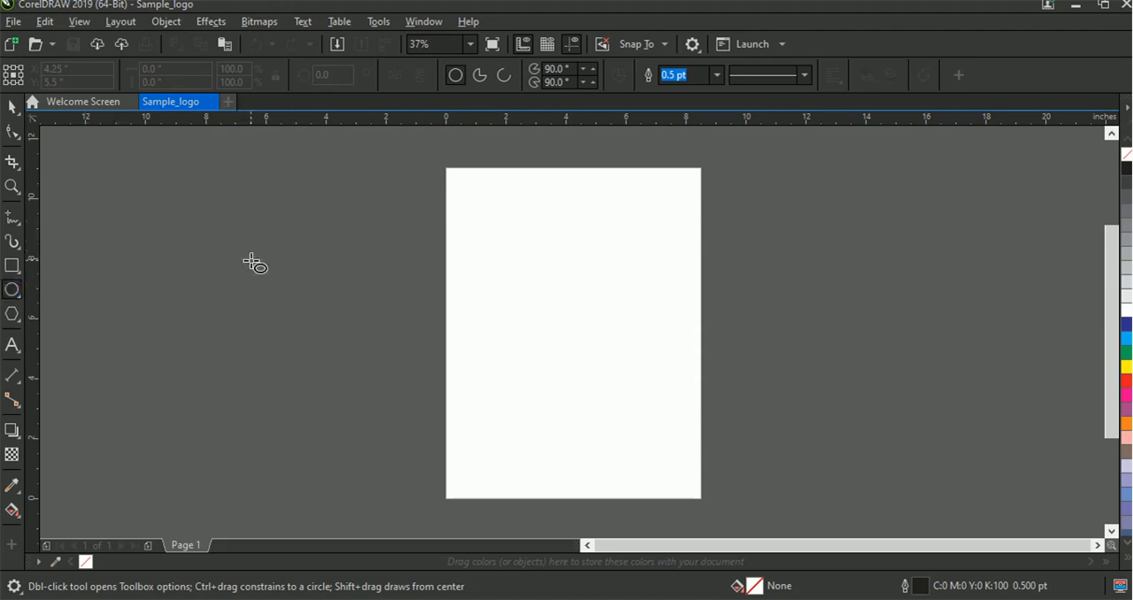
left_click_drag(251, 261, 278, 292)
left_click(182, 71)
left_click_drag(182, 71, 138, 76)
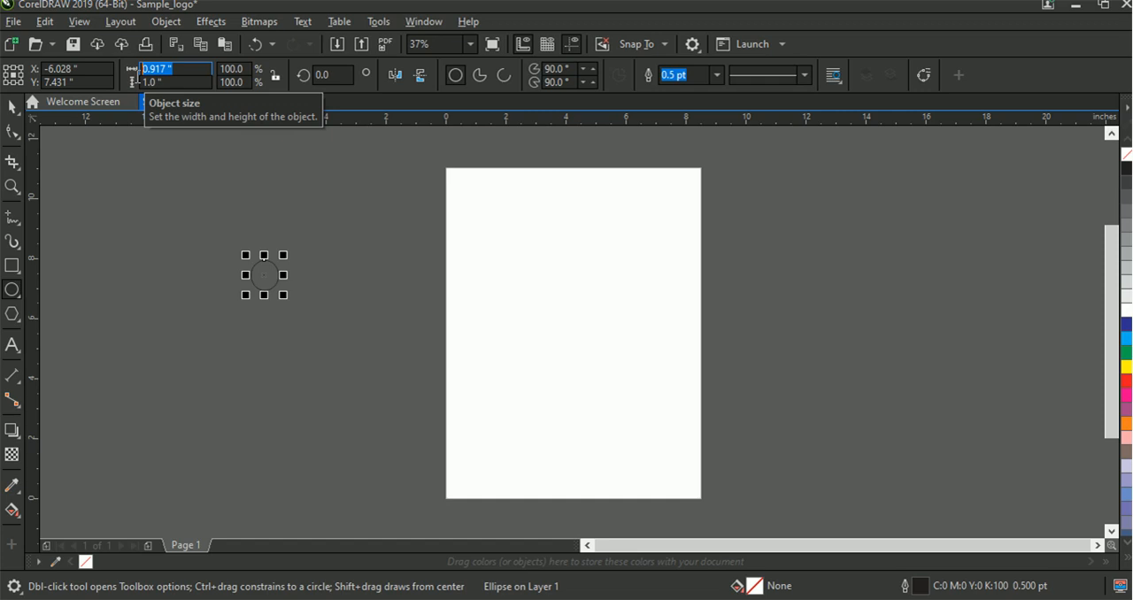
type("5")
key("Tab")
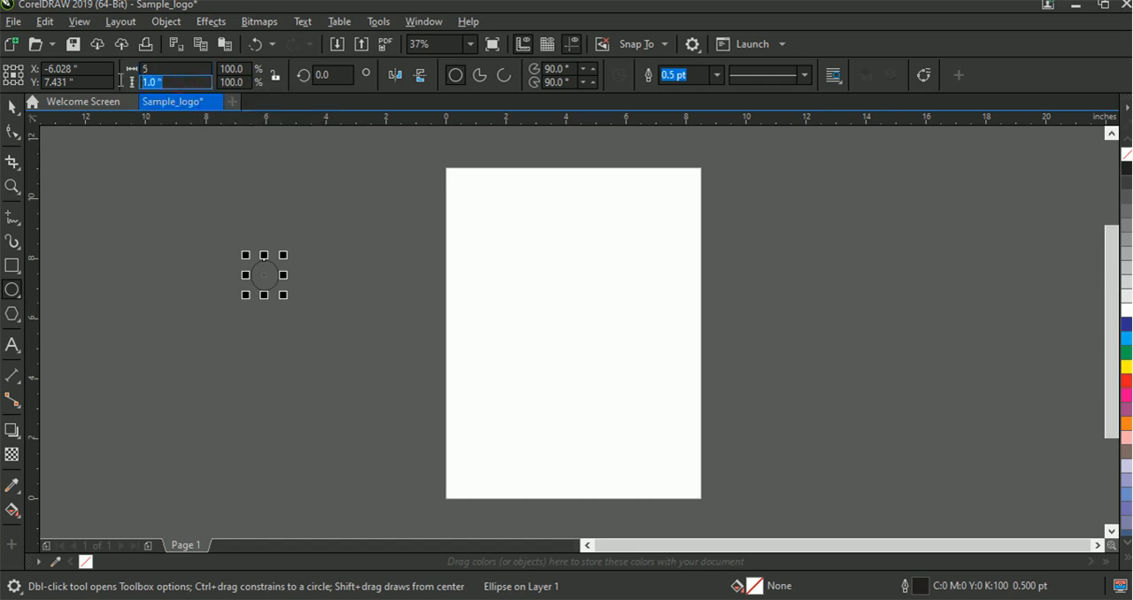
type("5")
key("Return")
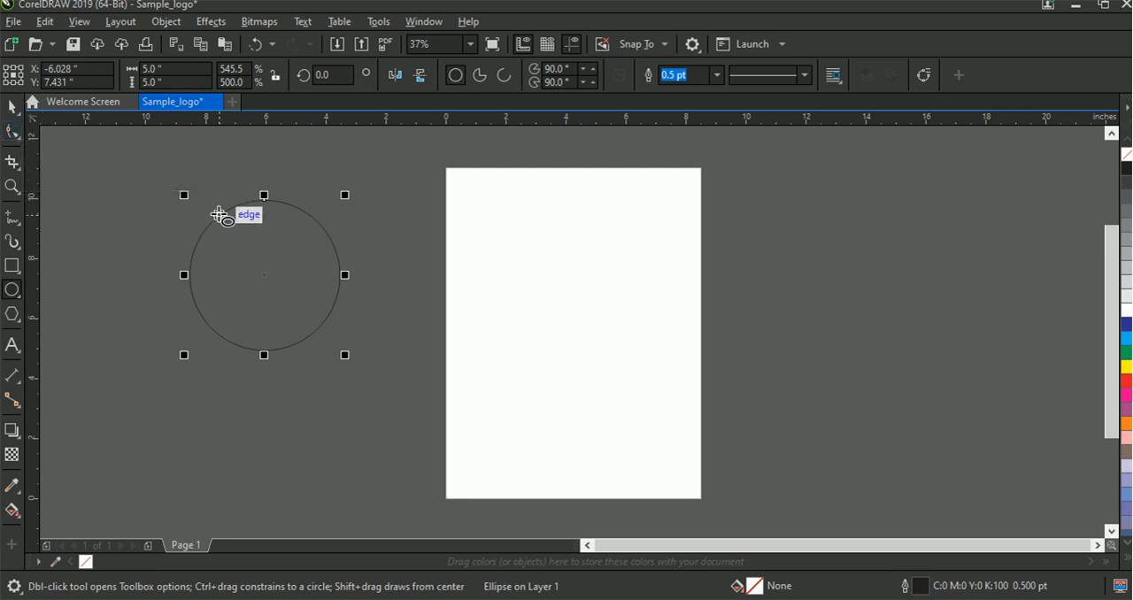
key("p")
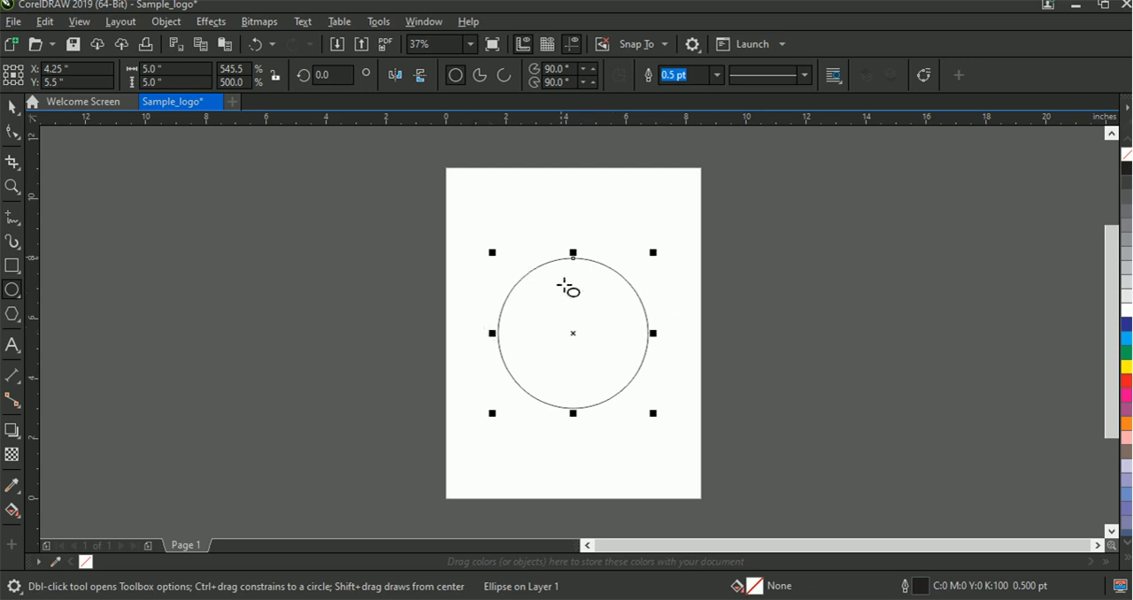
Add a concentric copy of the circle inside the original, sized 3.5 by 3.5 inches
left_click(10, 109)
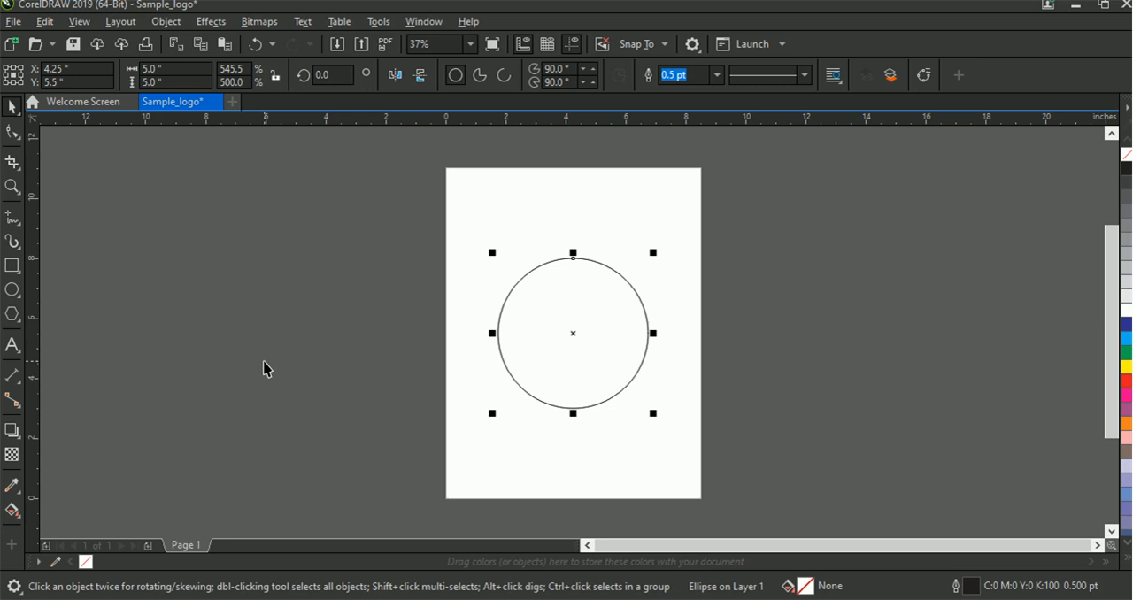
left_click(163, 69)
left_click_drag(163, 69, 144, 69)
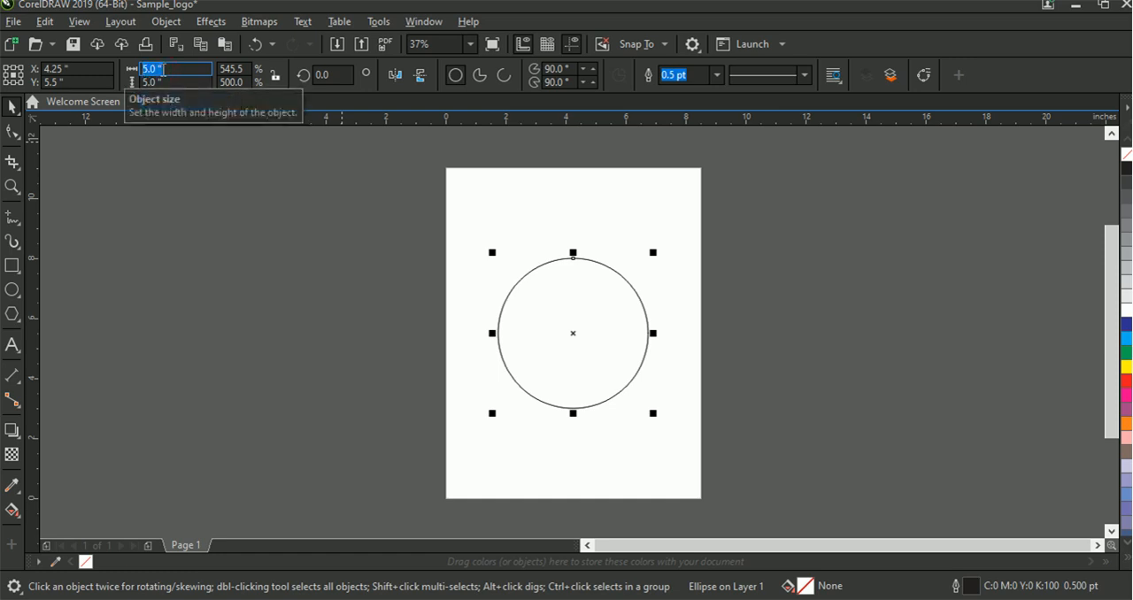
type("3.5")
key("Tab")
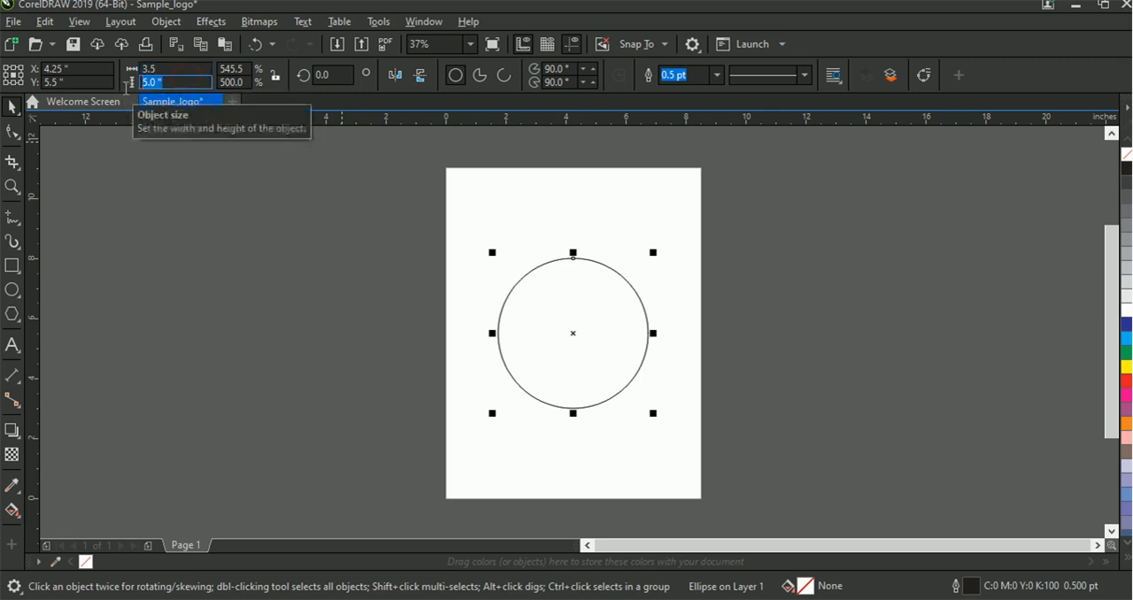
type("3.5")
key("Return")
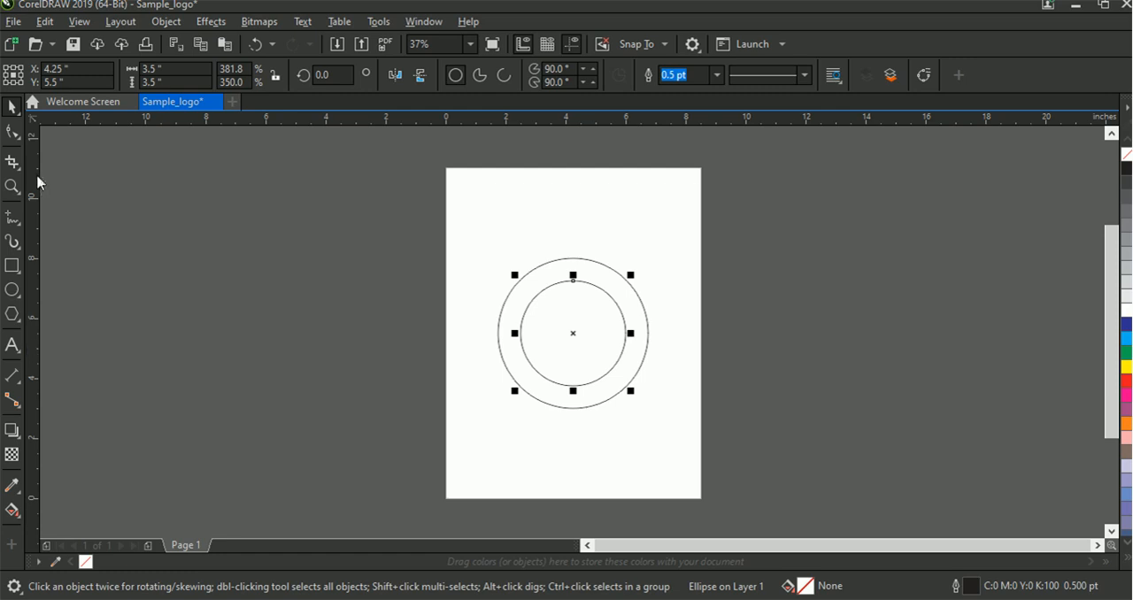
left_click(819, 306)
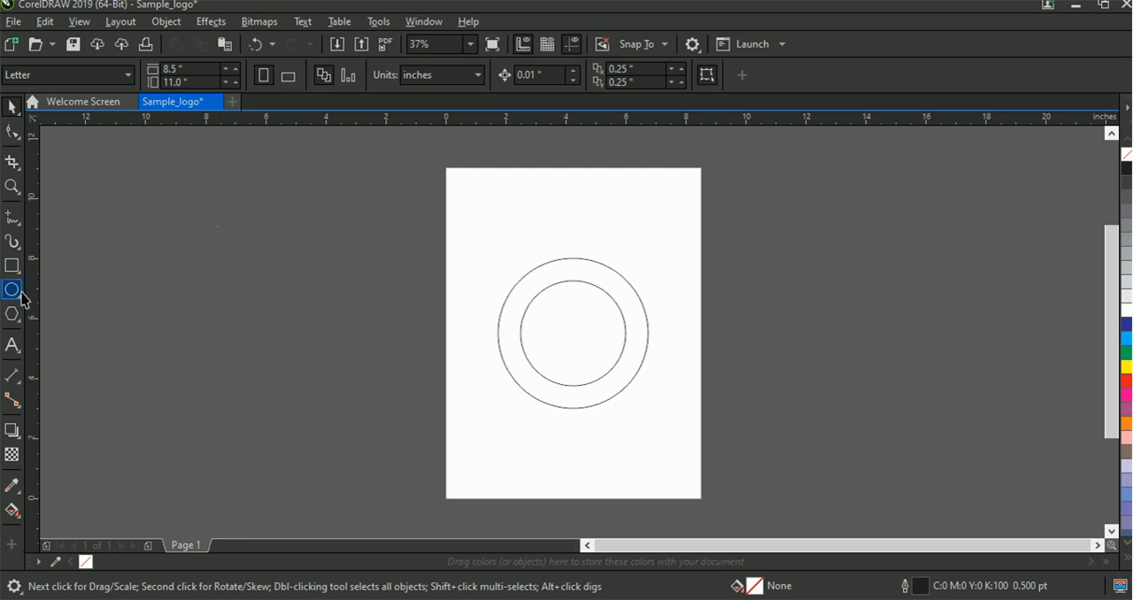
Add the artistic text "MB" beside the page and set its font to Freehand521 BT
left_click(14, 347)
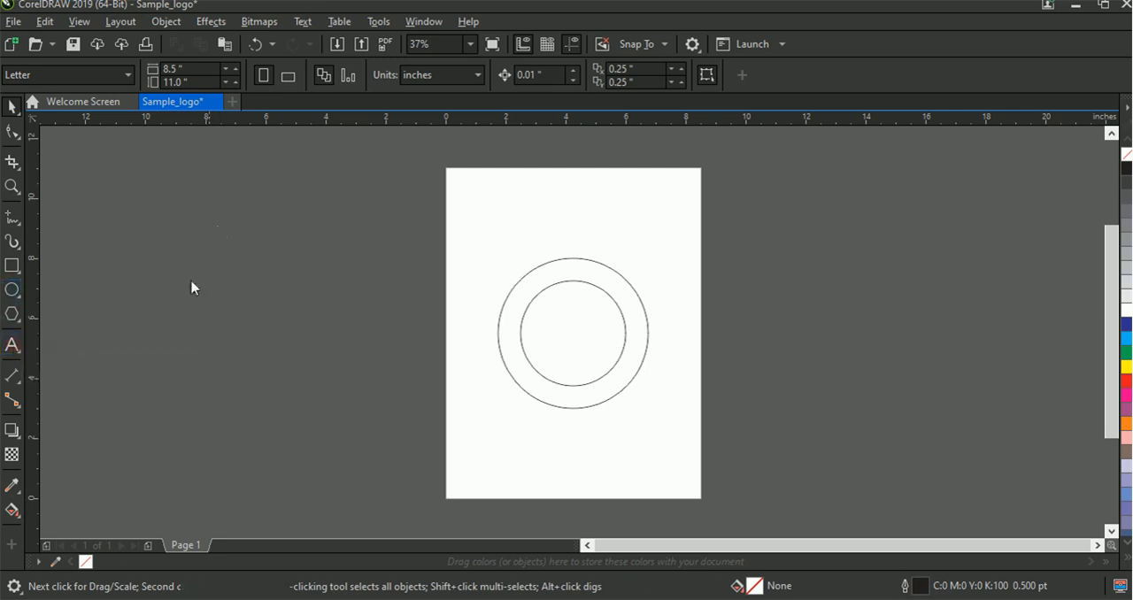
left_click(251, 267)
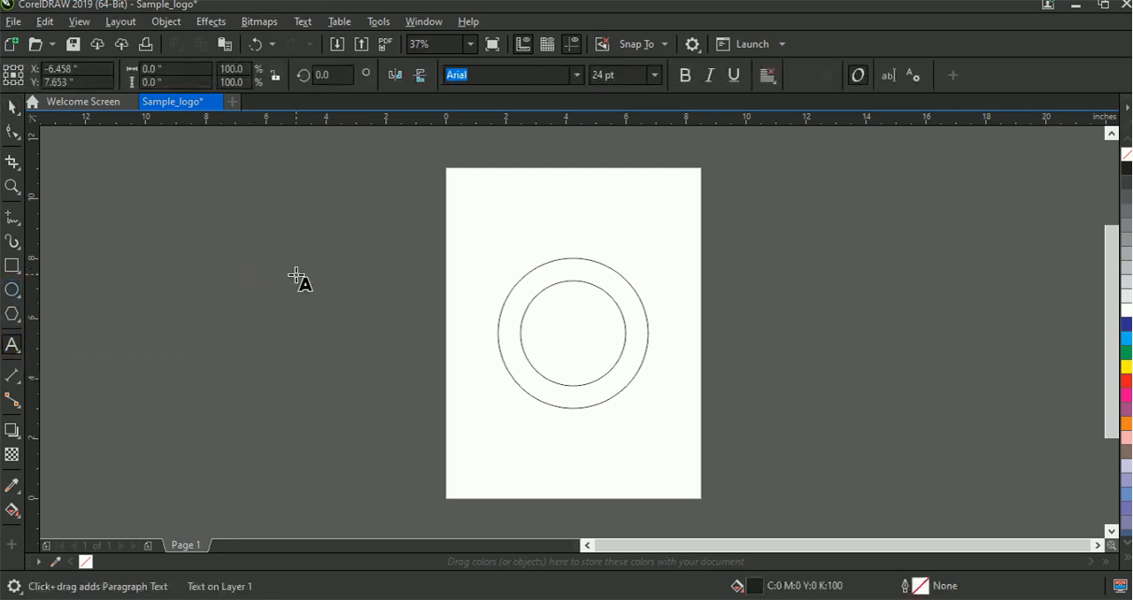
type("MB")
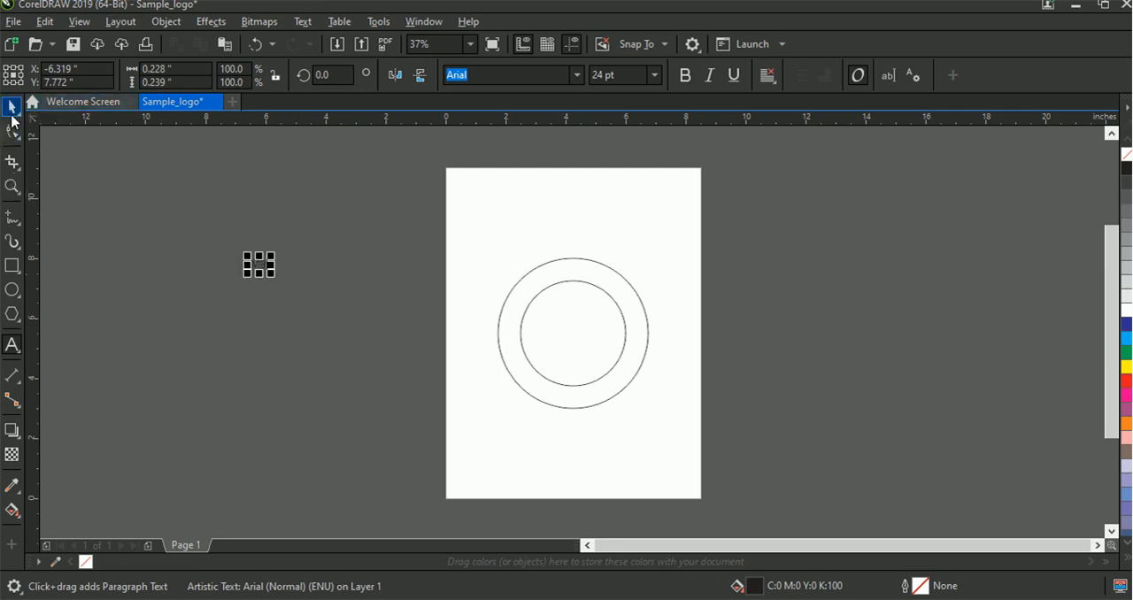
left_click(12, 117)
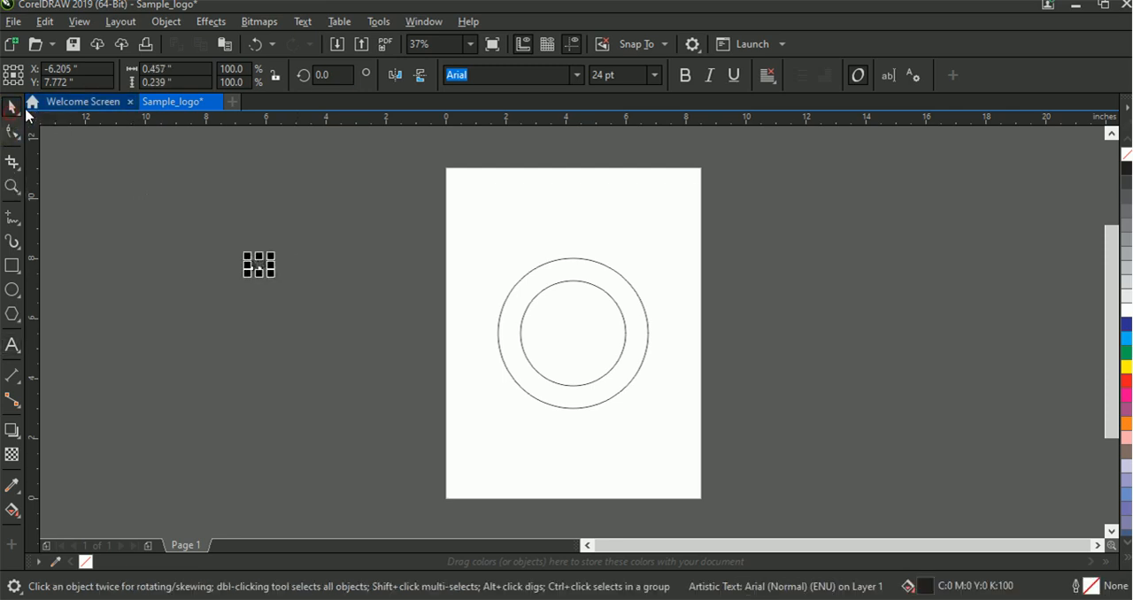
left_click(576, 75)
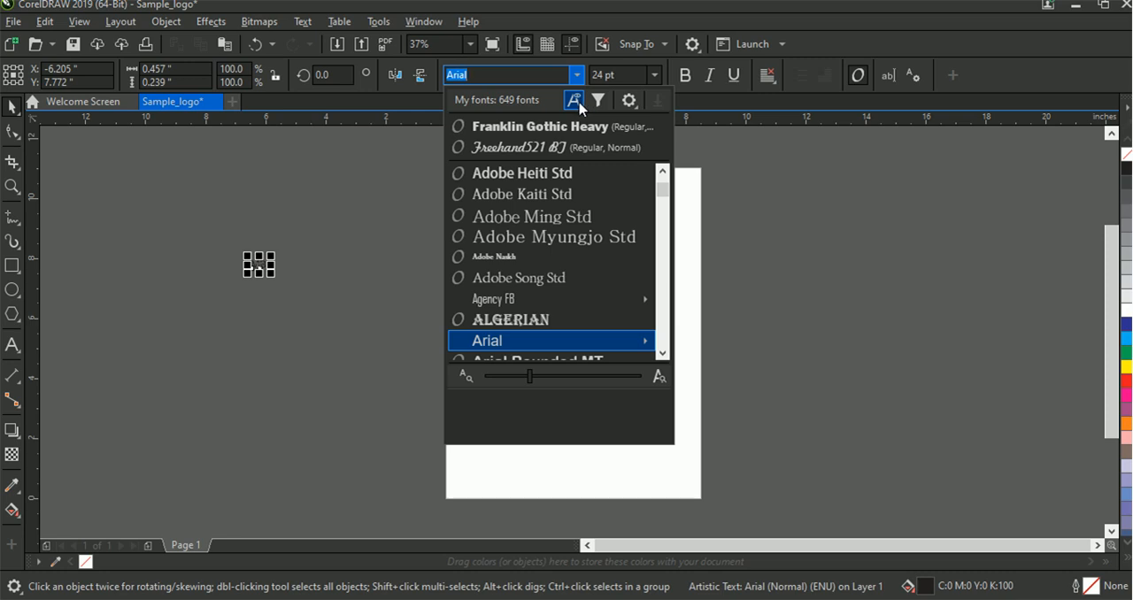
left_click(522, 155)
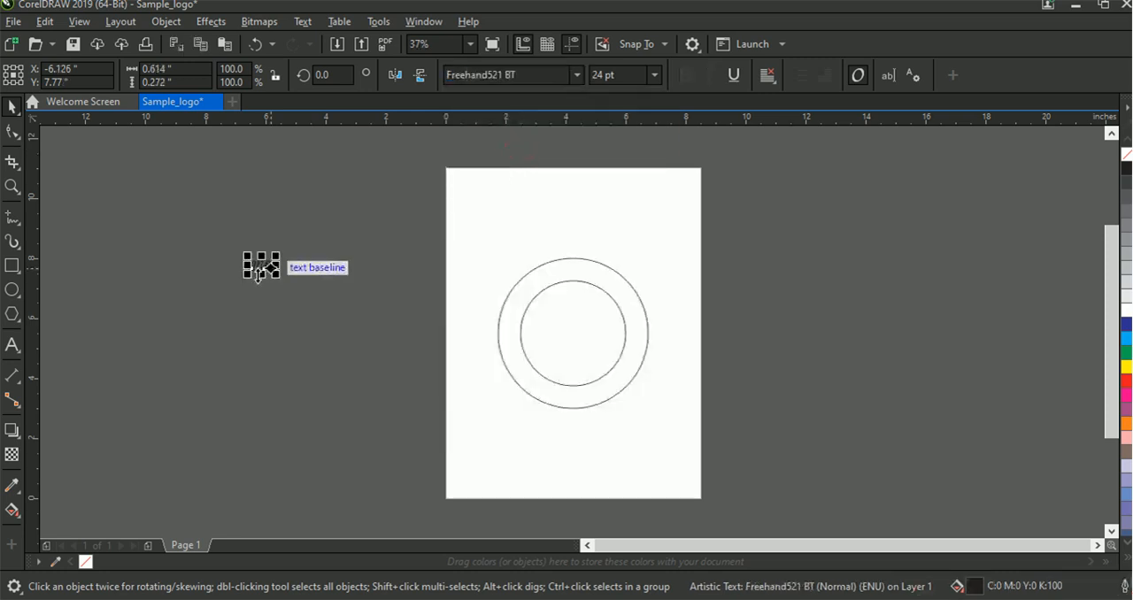
Center the MB text on the page inside the circles and enlarge it to 100 pt
left_click(654, 75)
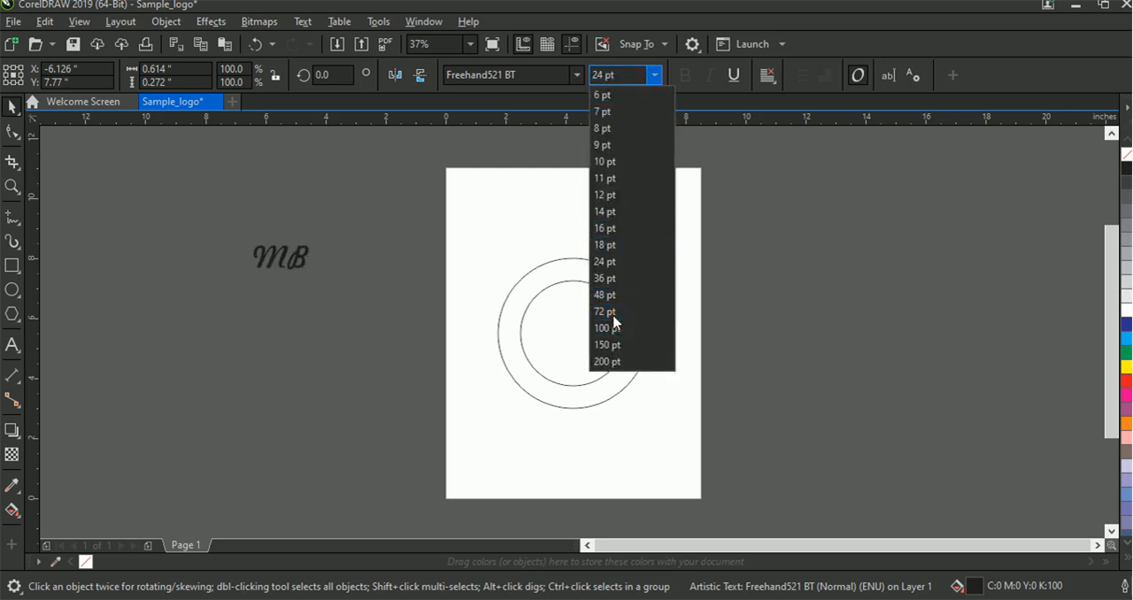
left_click(612, 315)
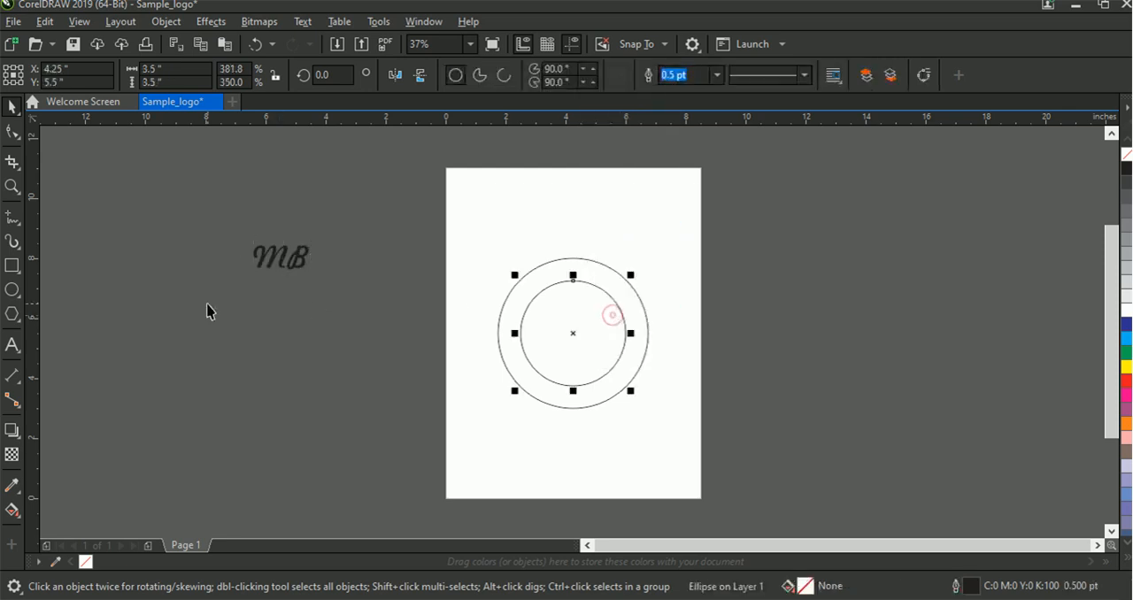
left_click(264, 270)
key("p")
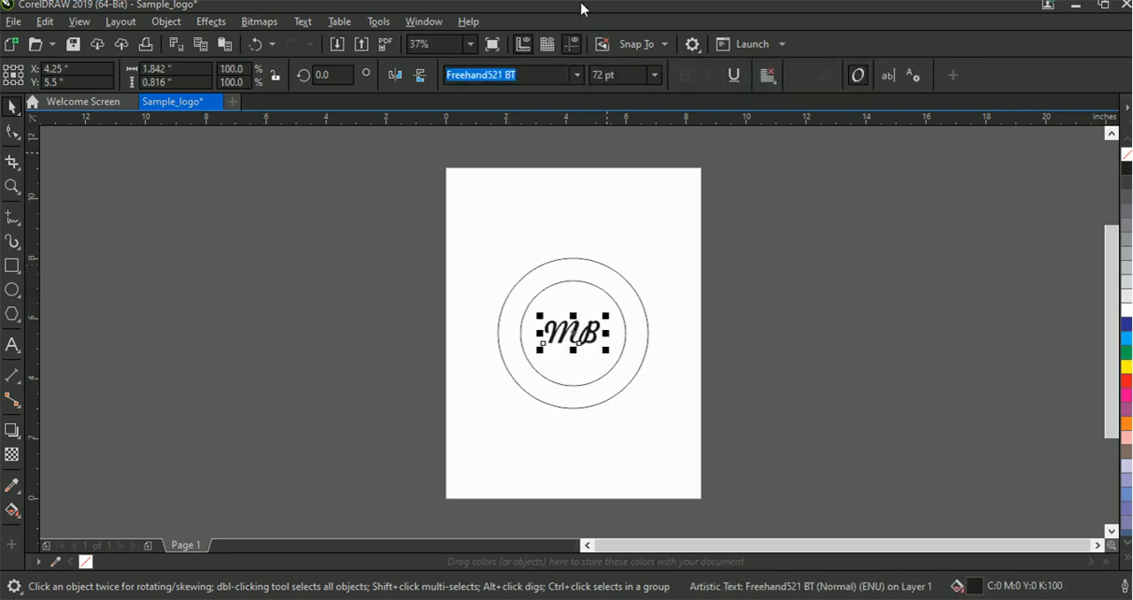
left_click(653, 75)
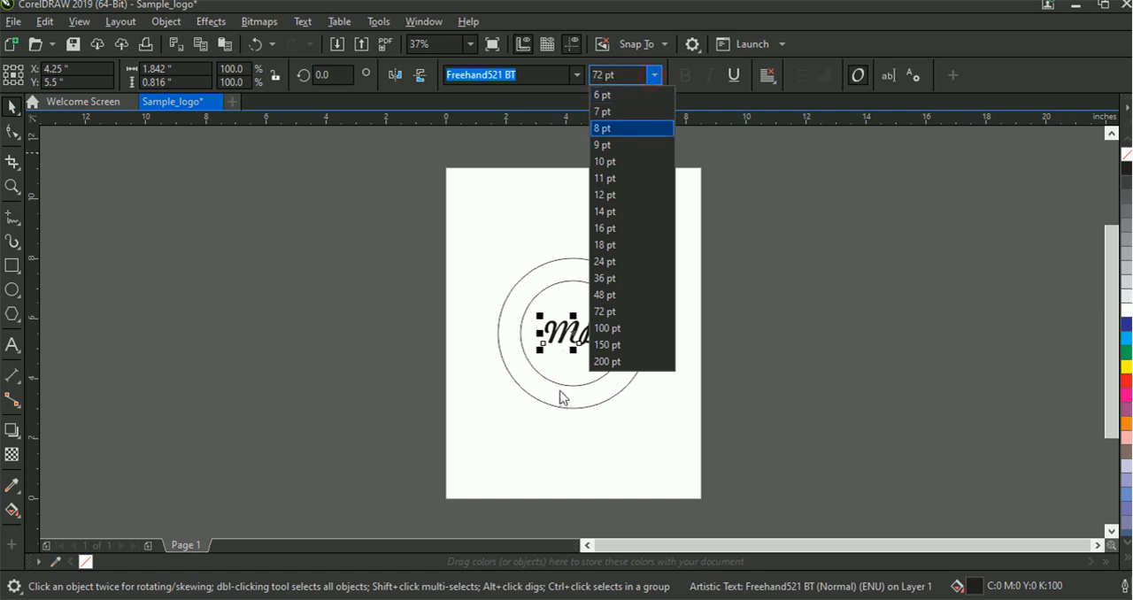
left_click(605, 328)
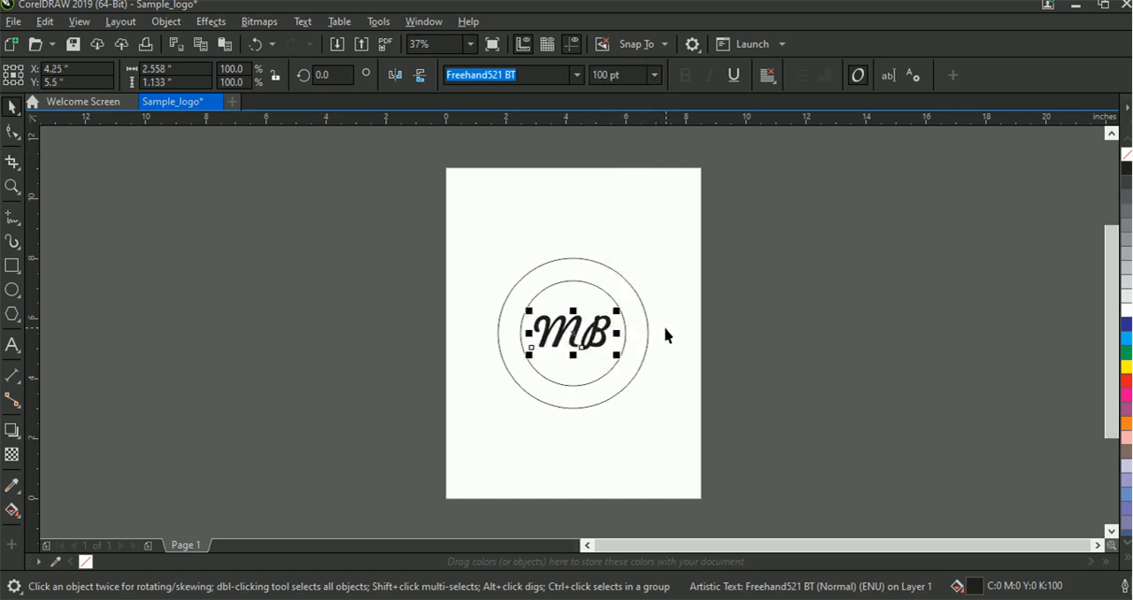
Give the MB text a white outline and fill, and fill the inner circle with blue (C100 M100 Y0 K0)
right_click(1126, 312)
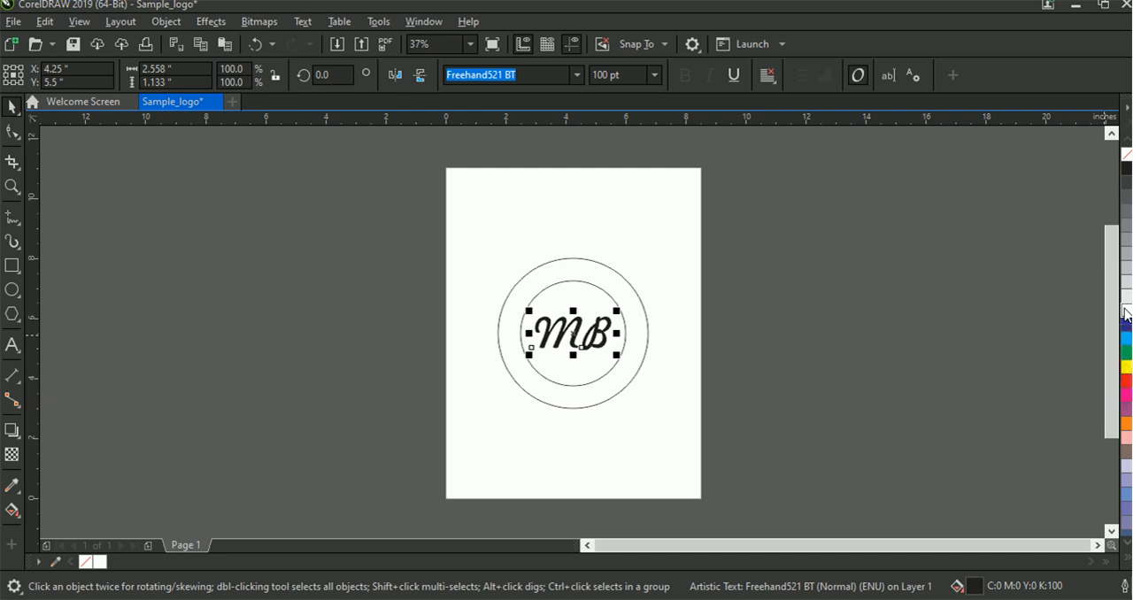
left_click(1125, 311)
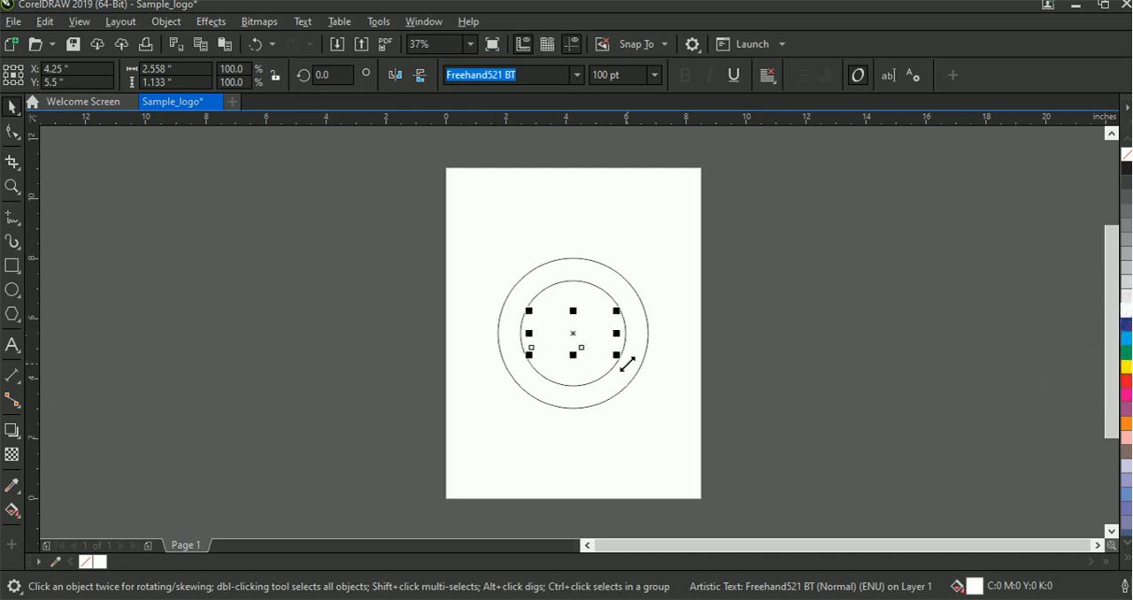
left_click(539, 289)
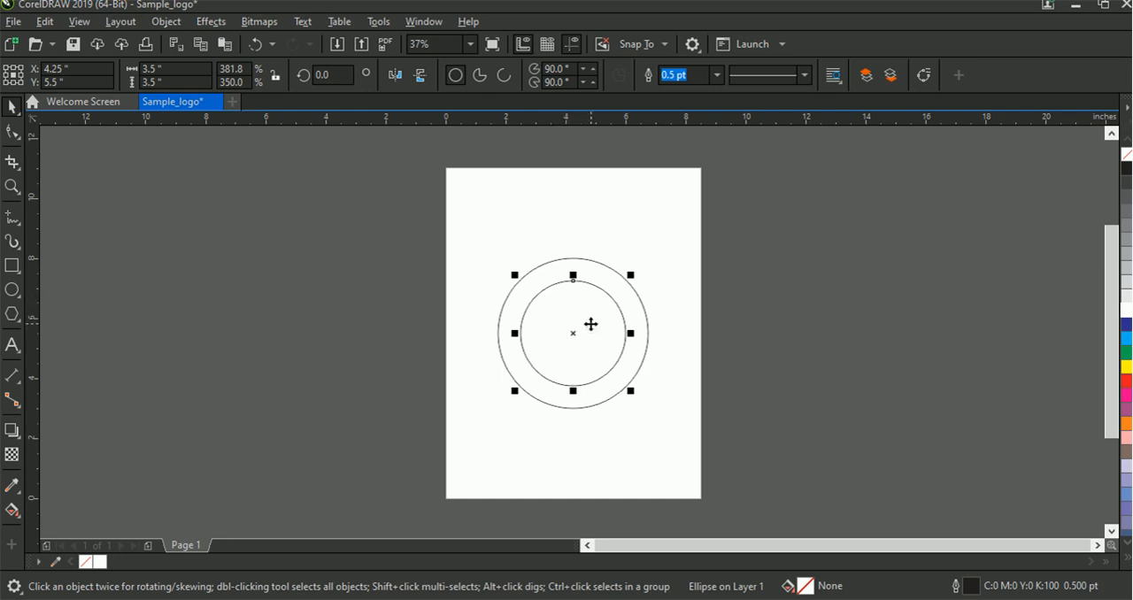
left_click(1126, 326)
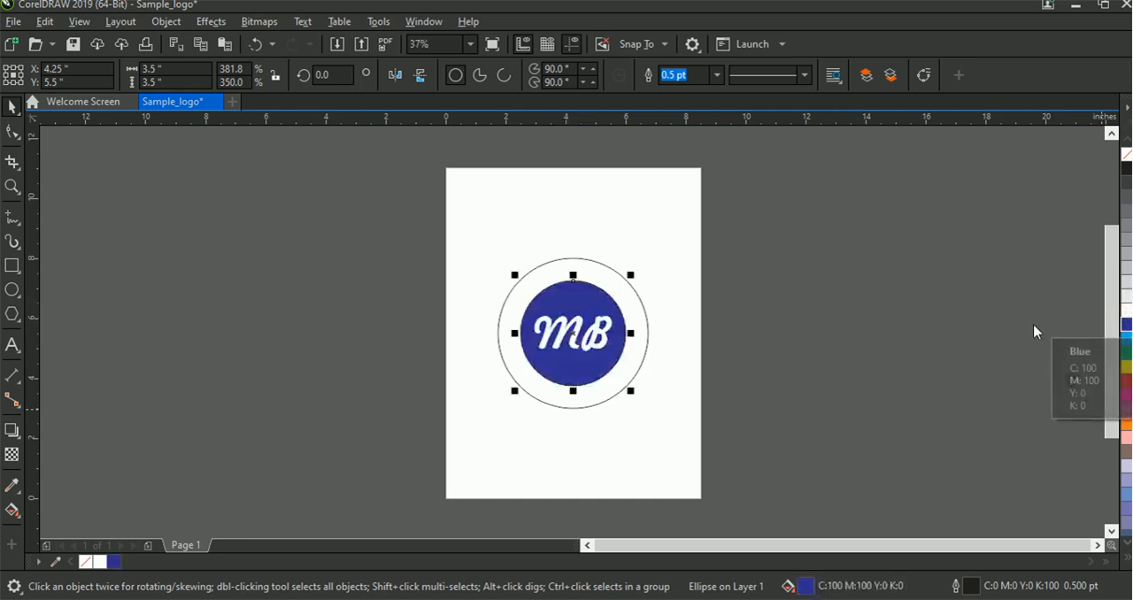
left_click(965, 335)
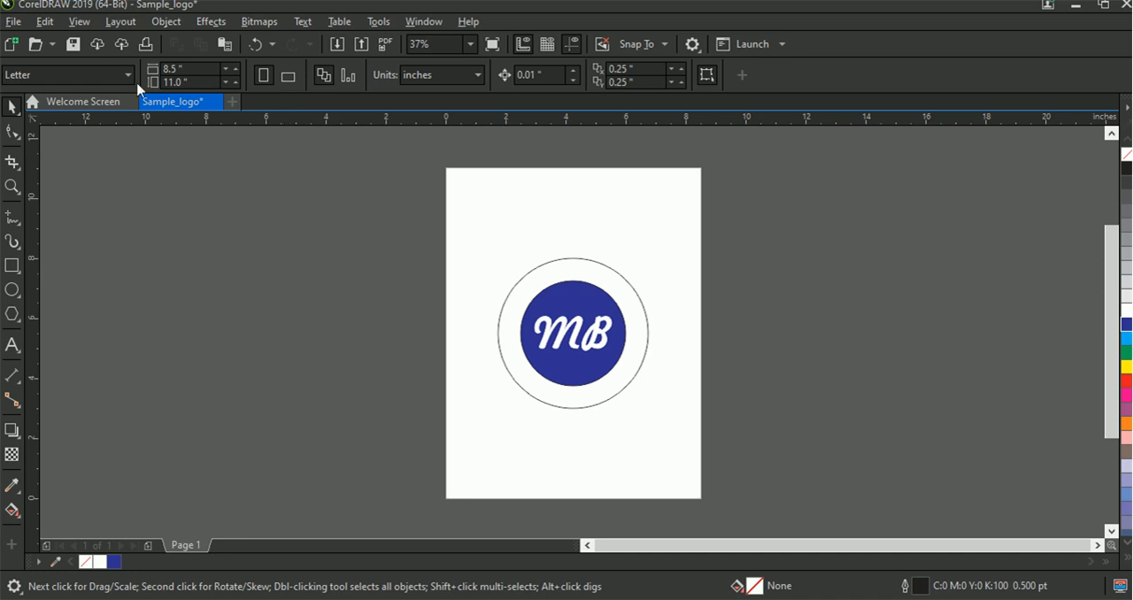
Add the artistic text "My Business" in the empty area beside the page
left_click(13, 347)
left_click(240, 233)
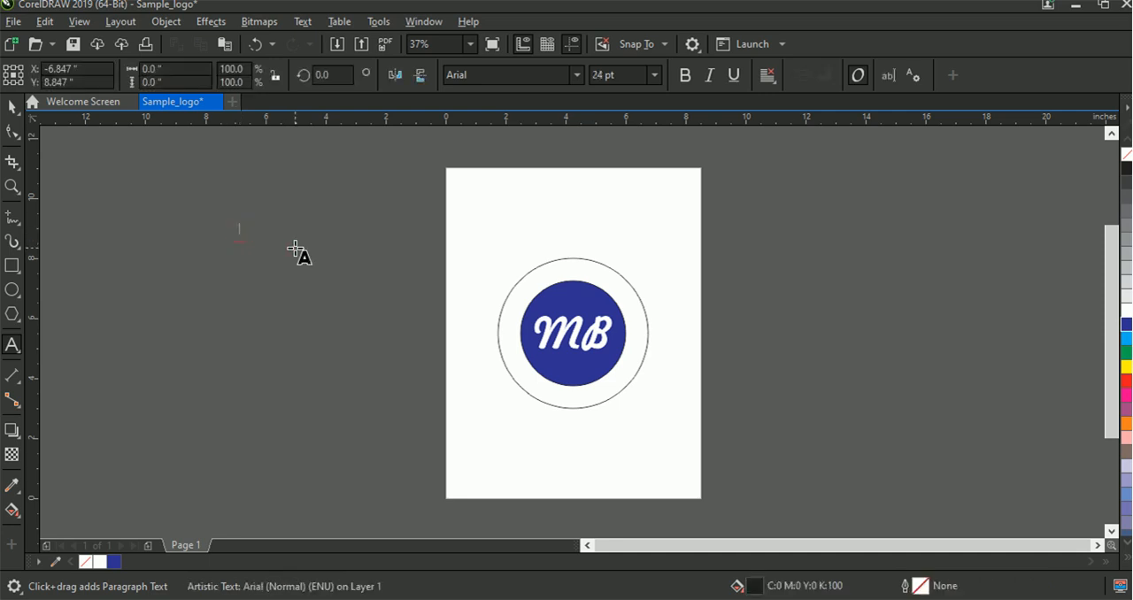
type("My Business")
key("Escape")
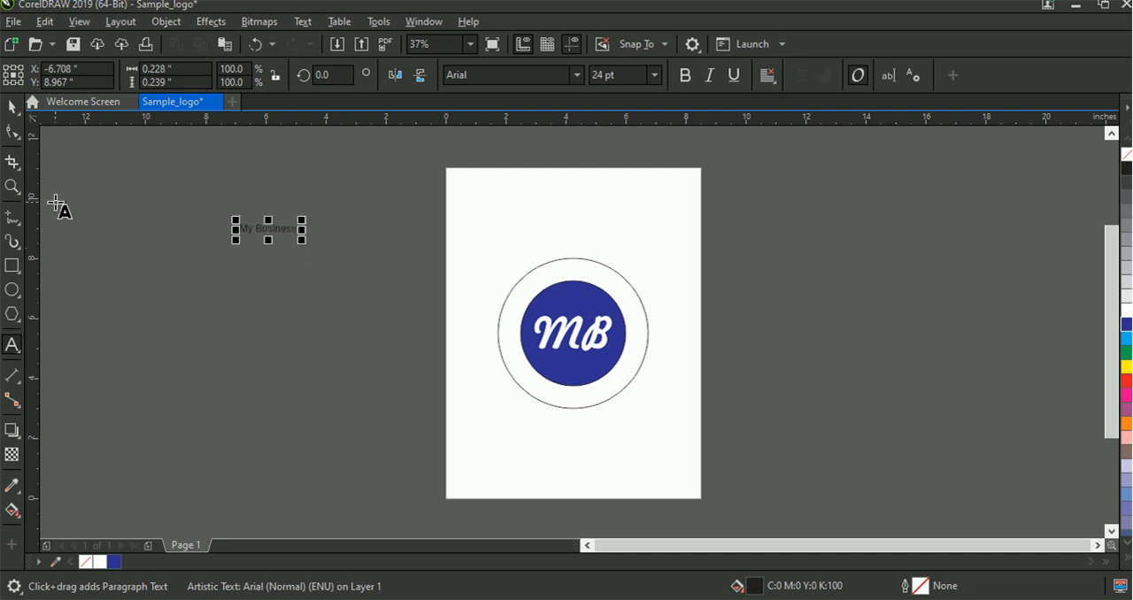
left_click(12, 110)
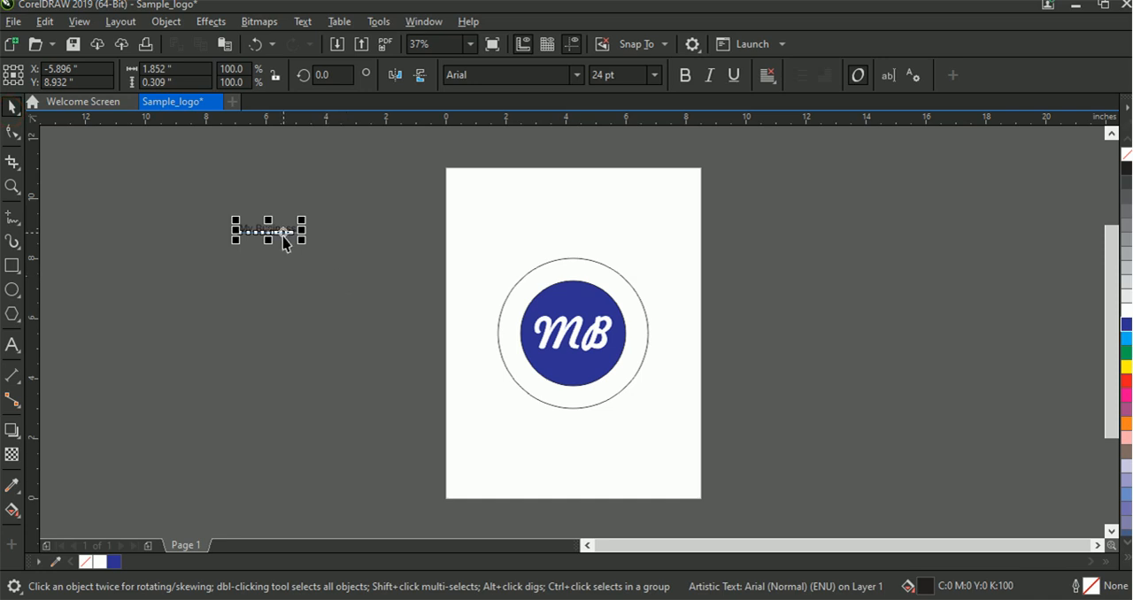
left_click(288, 268)
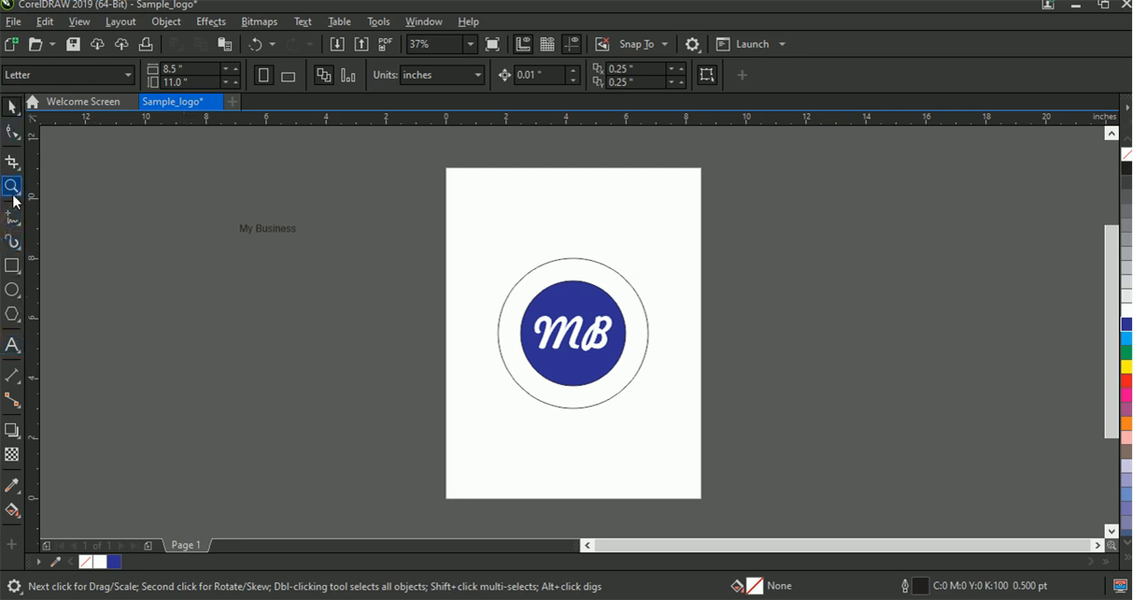
Add the artistic text "Always after your convenience" below the My Business text, outside the page
left_click(10, 345)
left_click(254, 324)
left_click(276, 307)
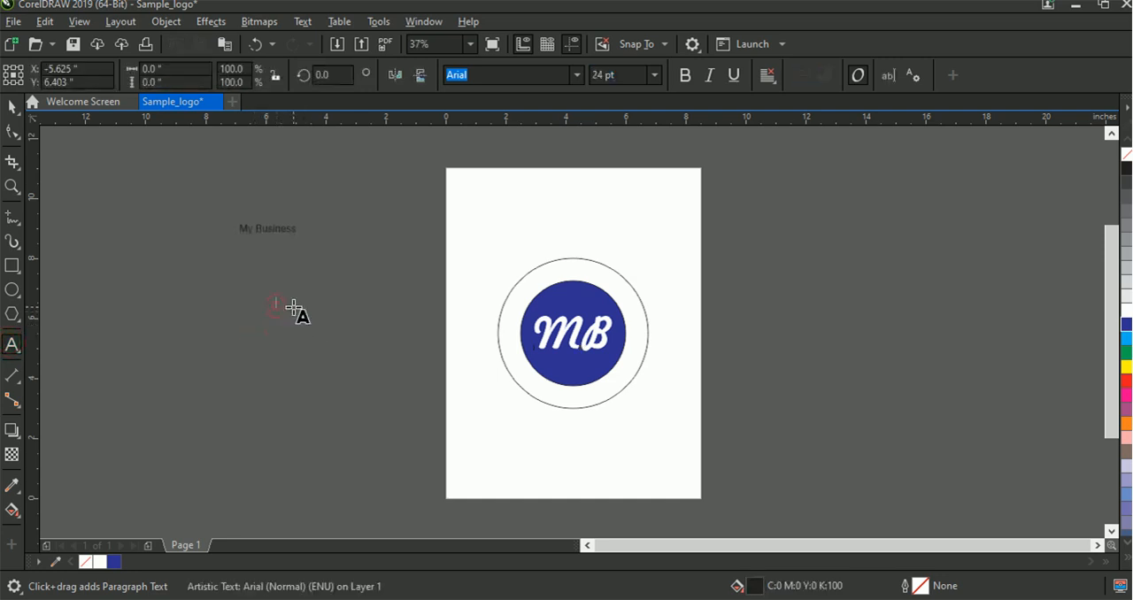
type("Al")
type("s after your convenience")
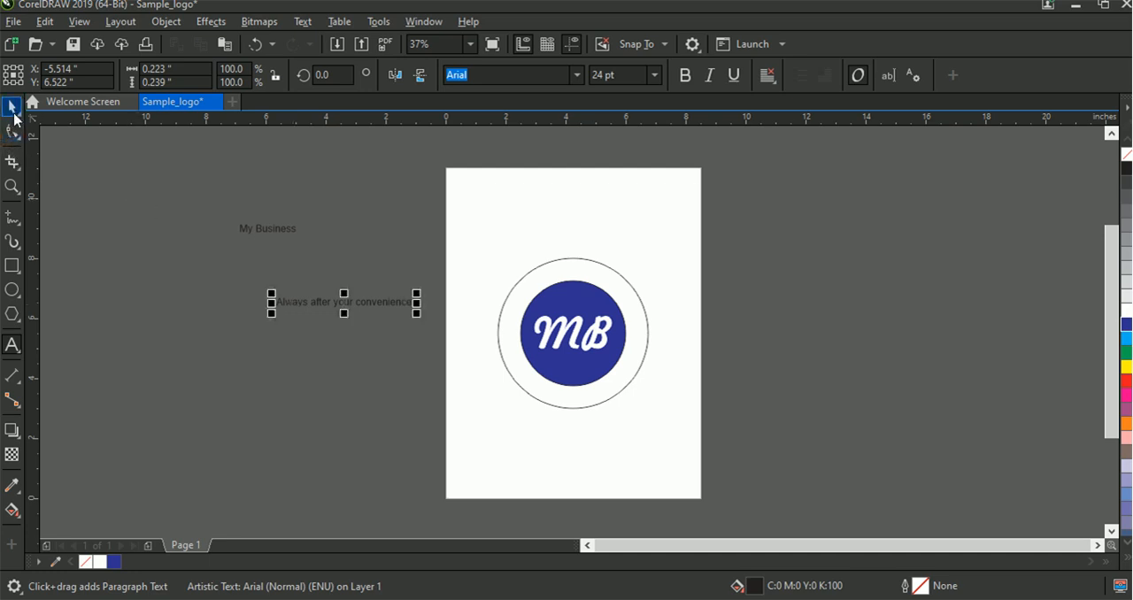
left_click(11, 107)
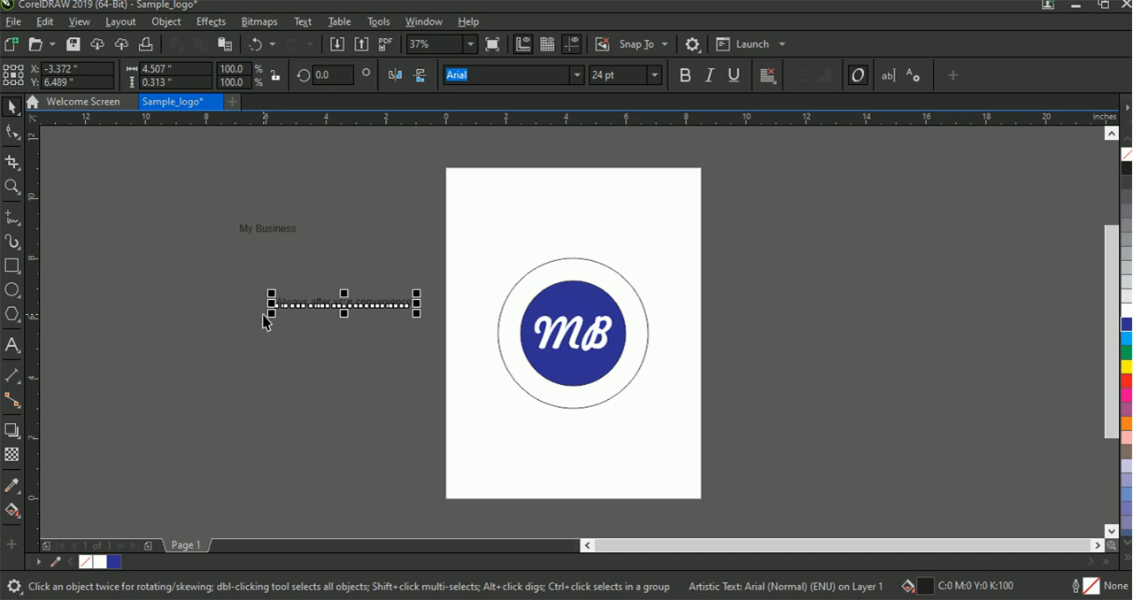
Draw a circle beside the page, 4.2 inches wide and high, and center it on the page between the two existing circles
left_click(163, 83)
left_click(13, 289)
left_click_drag(168, 272, 210, 317)
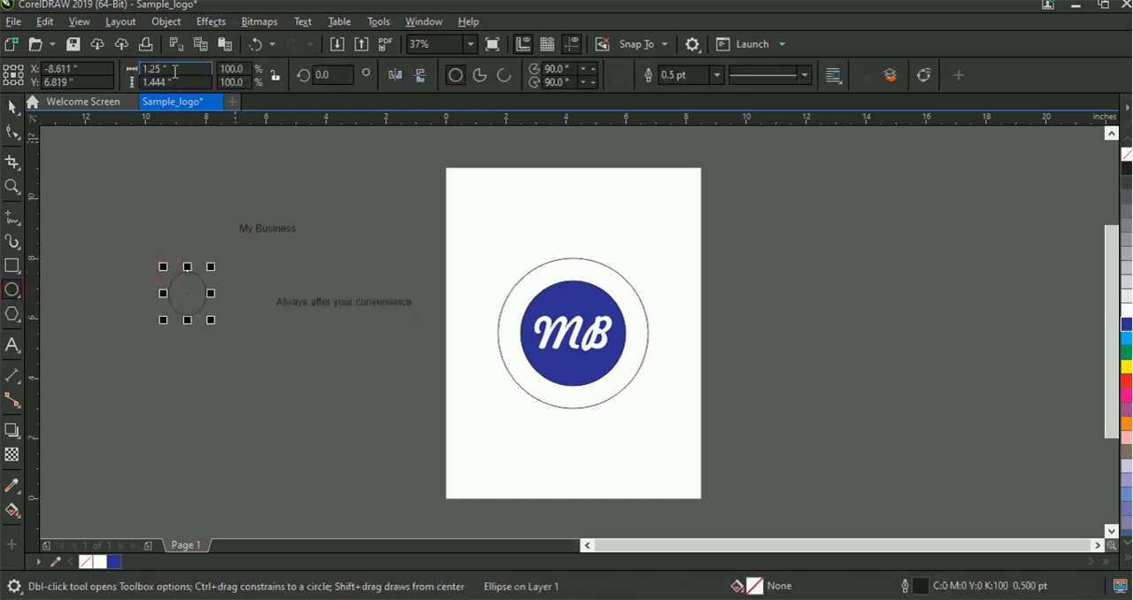
left_click_drag(175, 71, 142, 68)
type("1")
left_click_drag(174, 81, 142, 84)
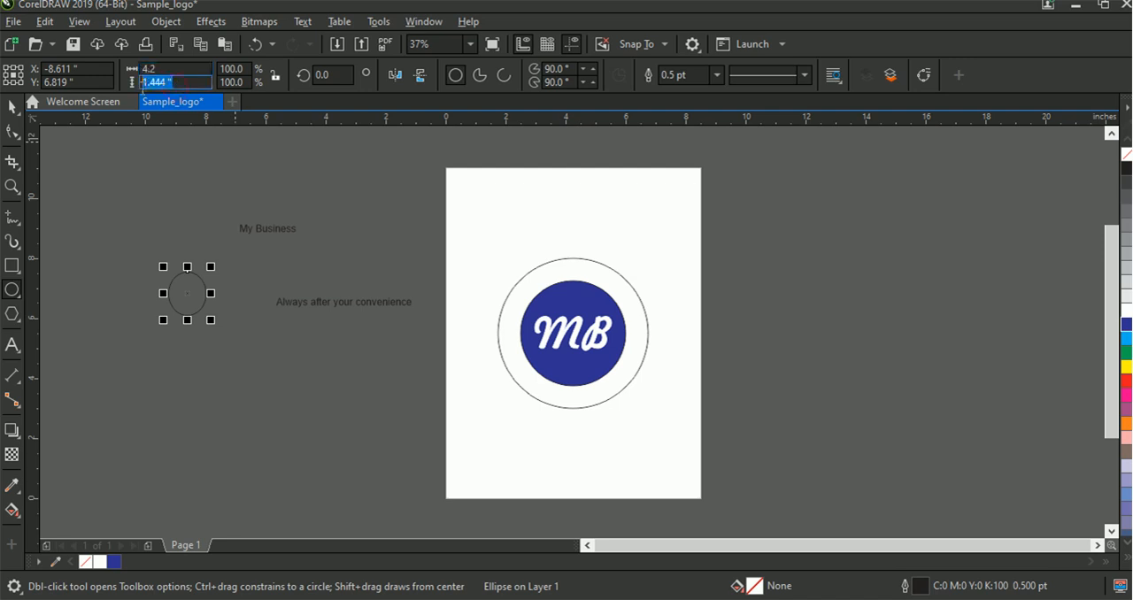
type("2")
key("Return")
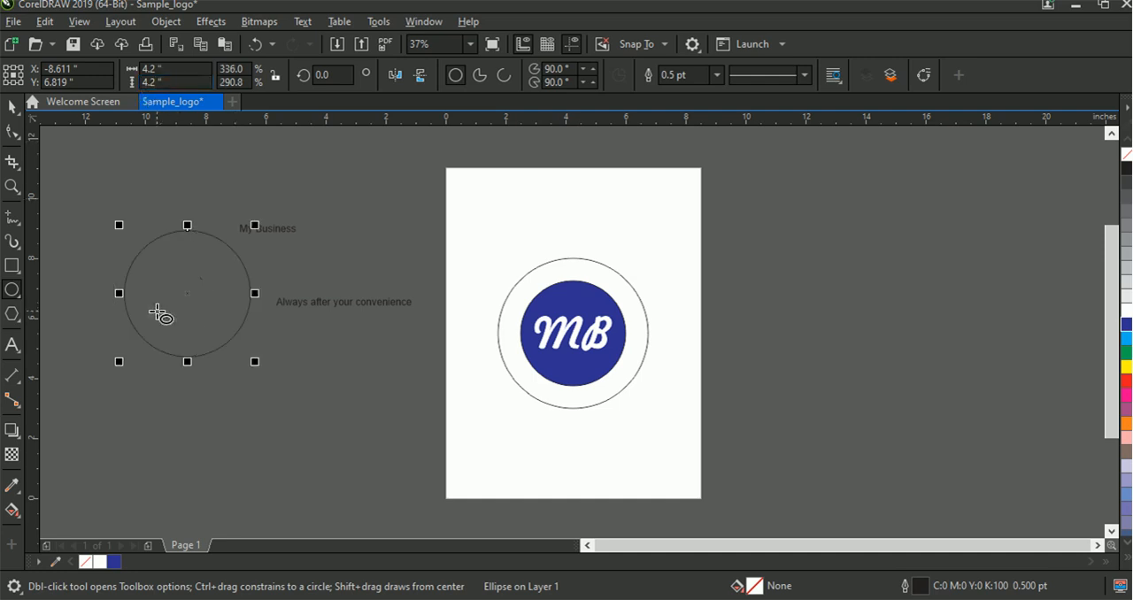
key("p")
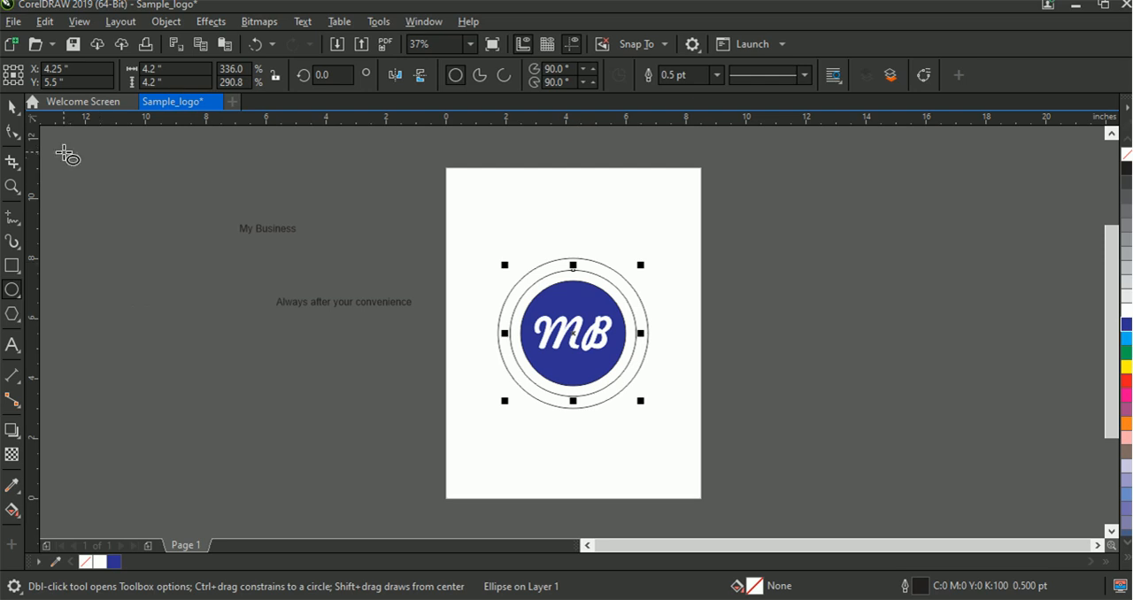
left_click(11, 107)
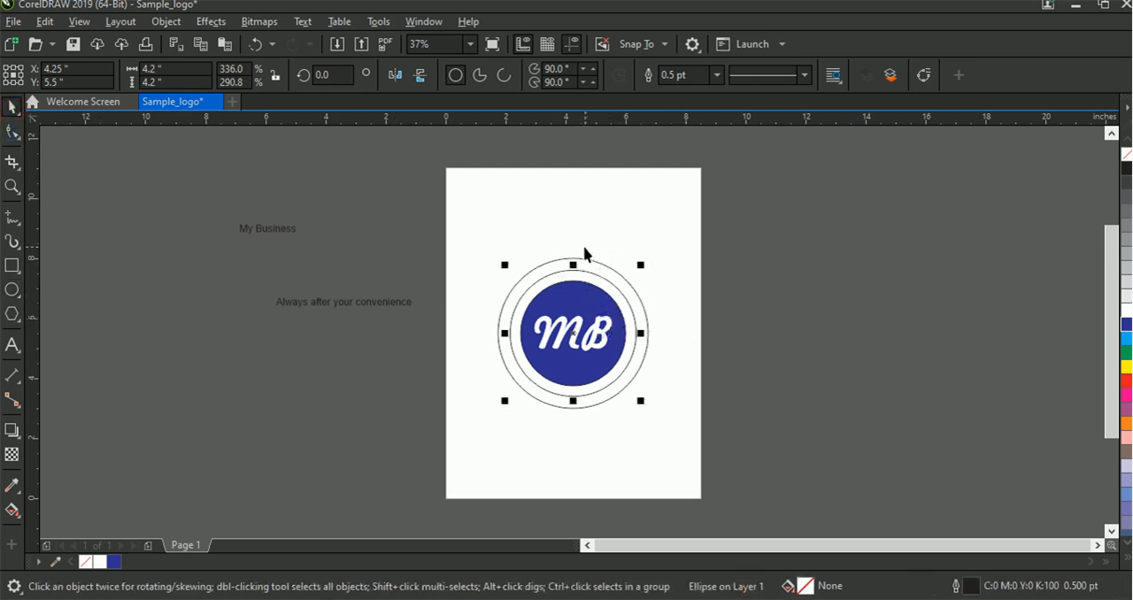
Fit the My Business text along the inside top of the 4.2-inch circle, about -0.239 inches from the path, and fill it white
left_click(270, 227)
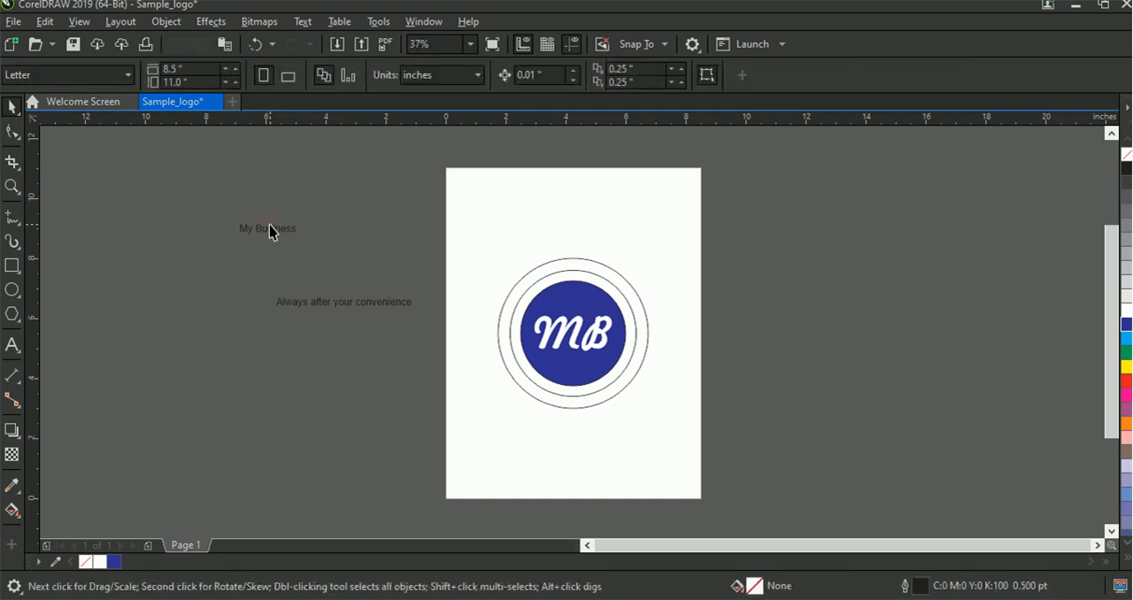
left_click(270, 230)
right_click(269, 233)
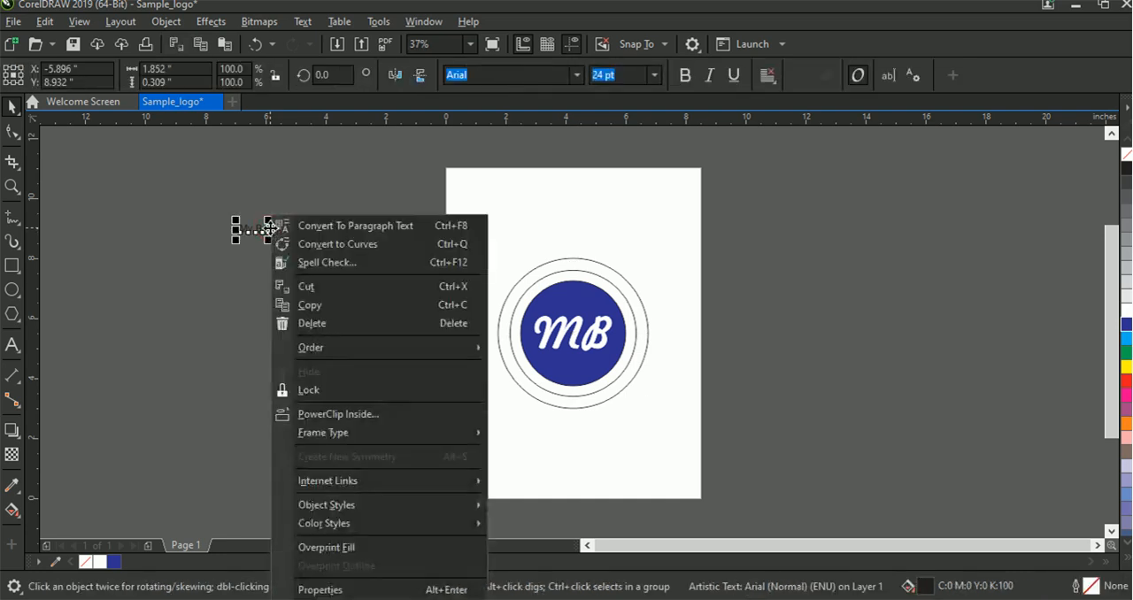
key("Escape")
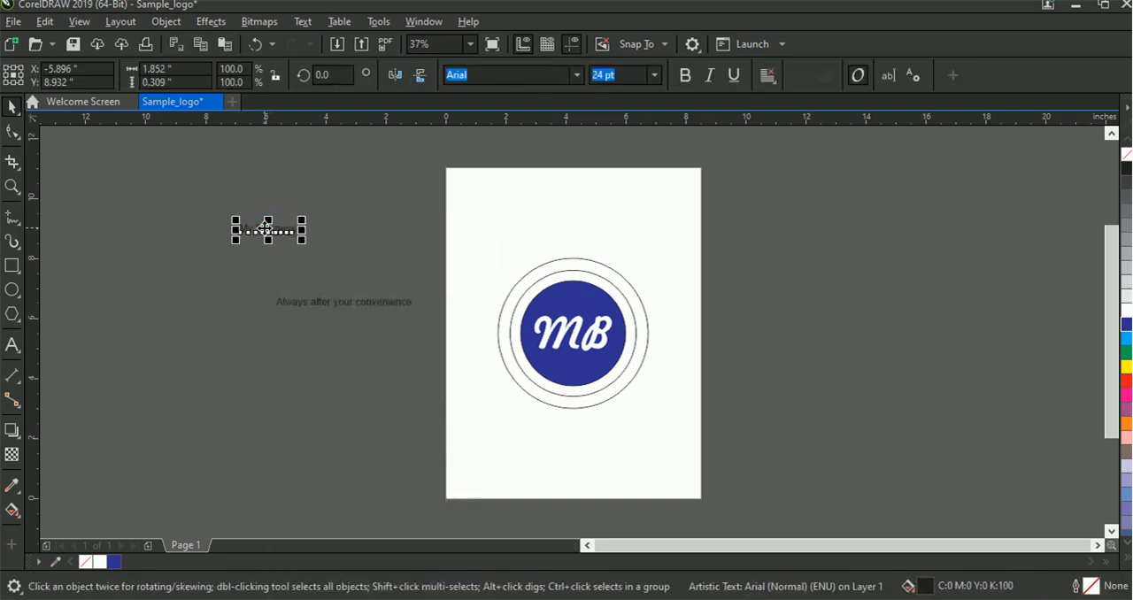
left_click(313, 27)
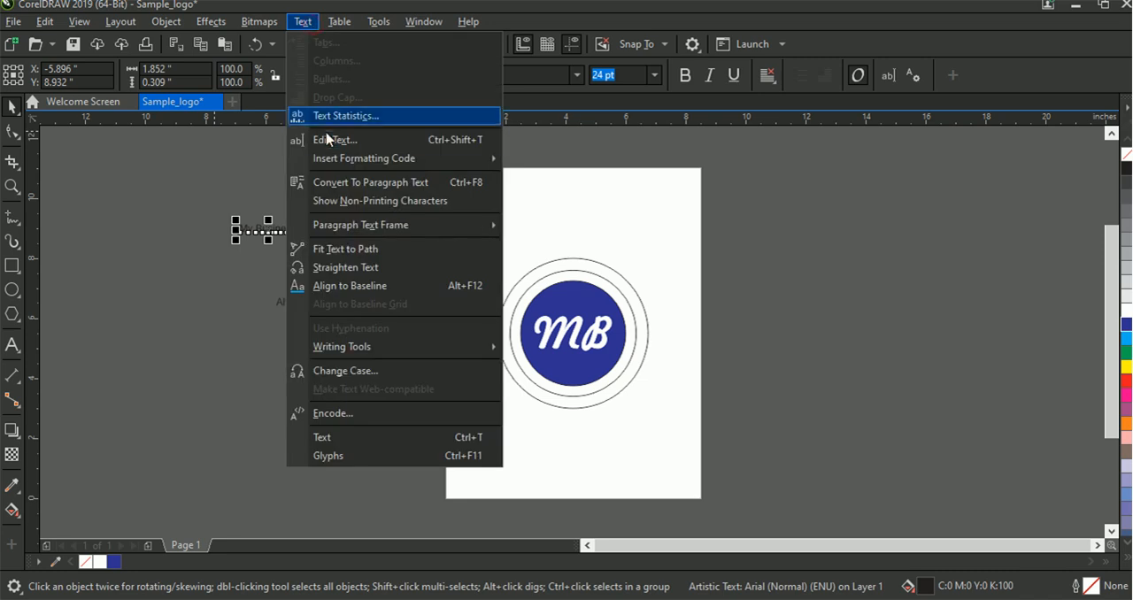
mouse_move(336, 229)
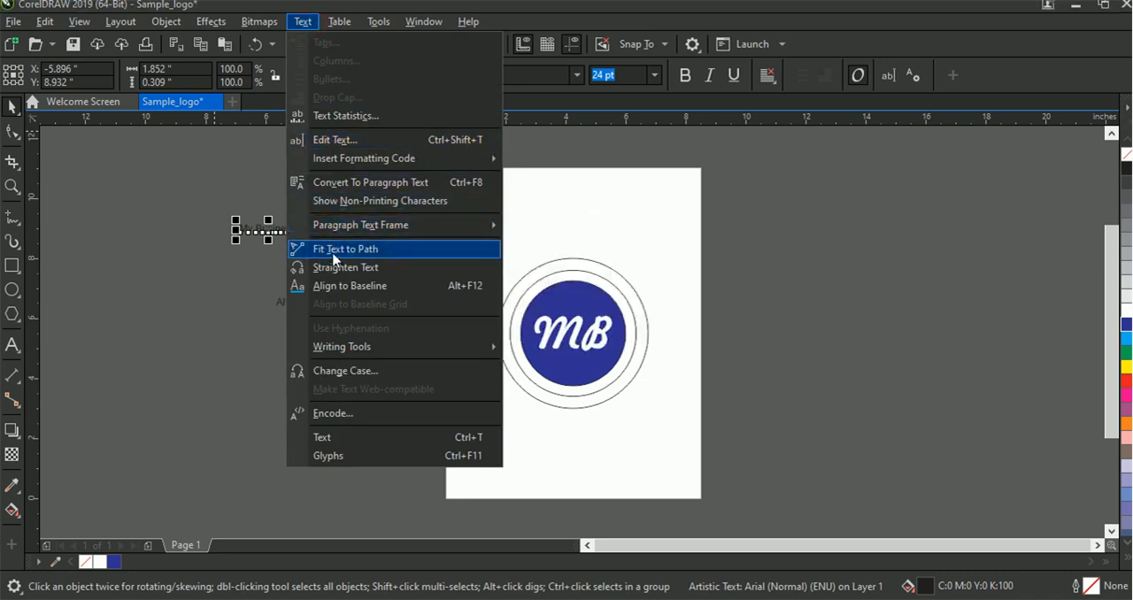
left_click(335, 256)
left_click(335, 256)
left_click(549, 354)
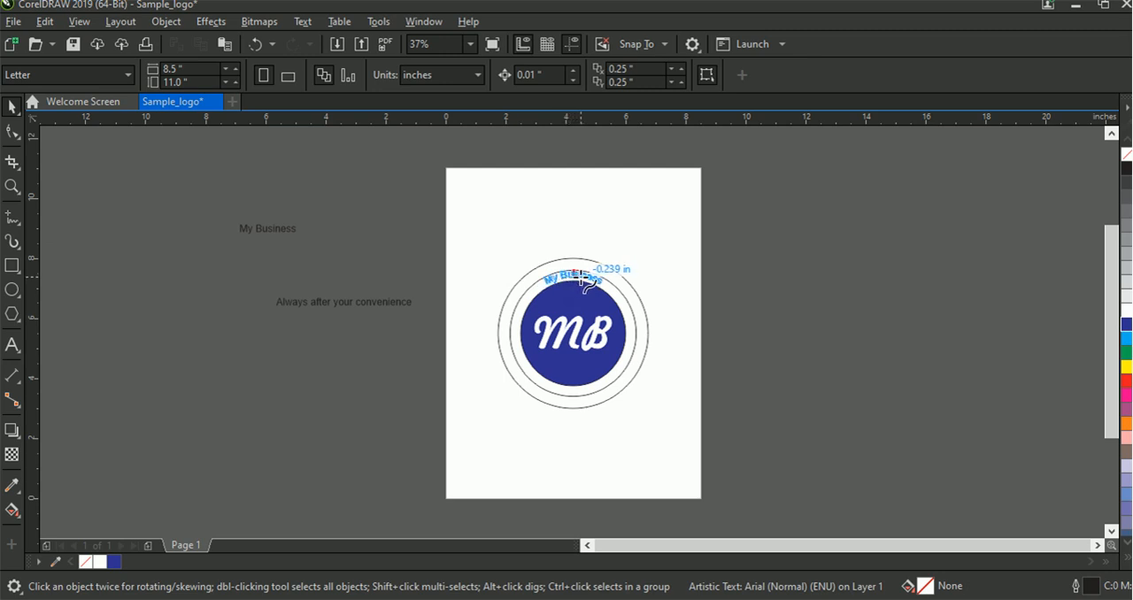
left_click(577, 277)
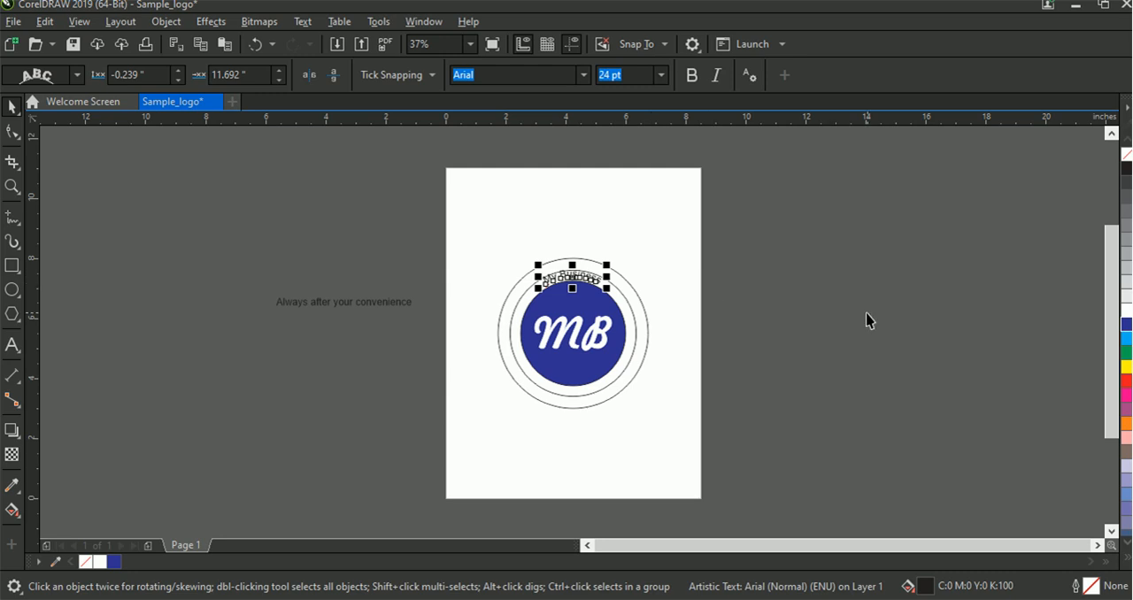
left_click(1125, 311)
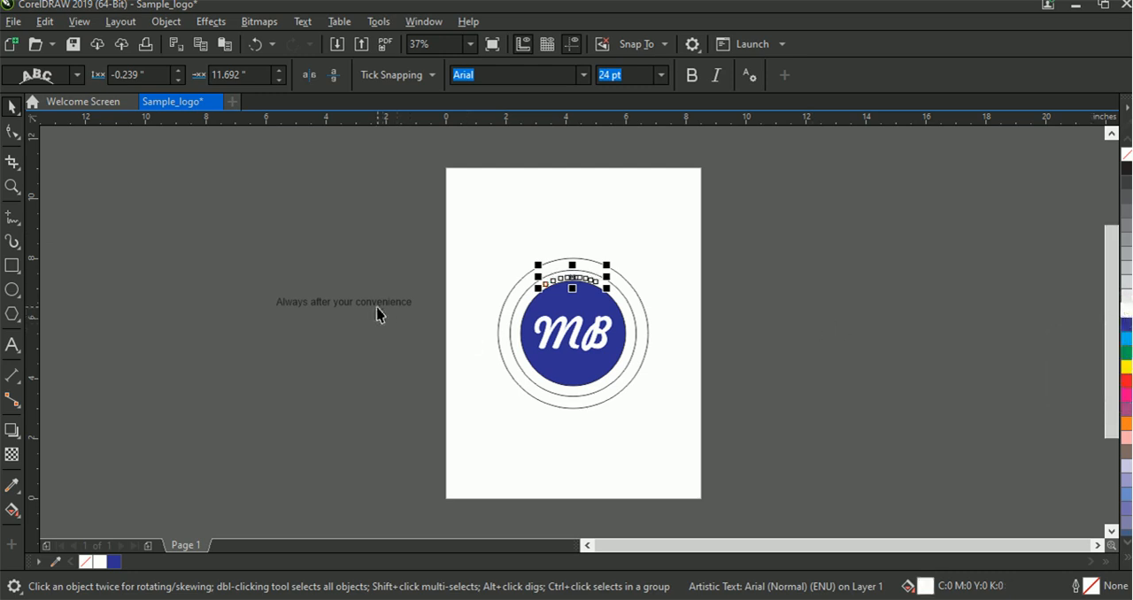
left_click(717, 313)
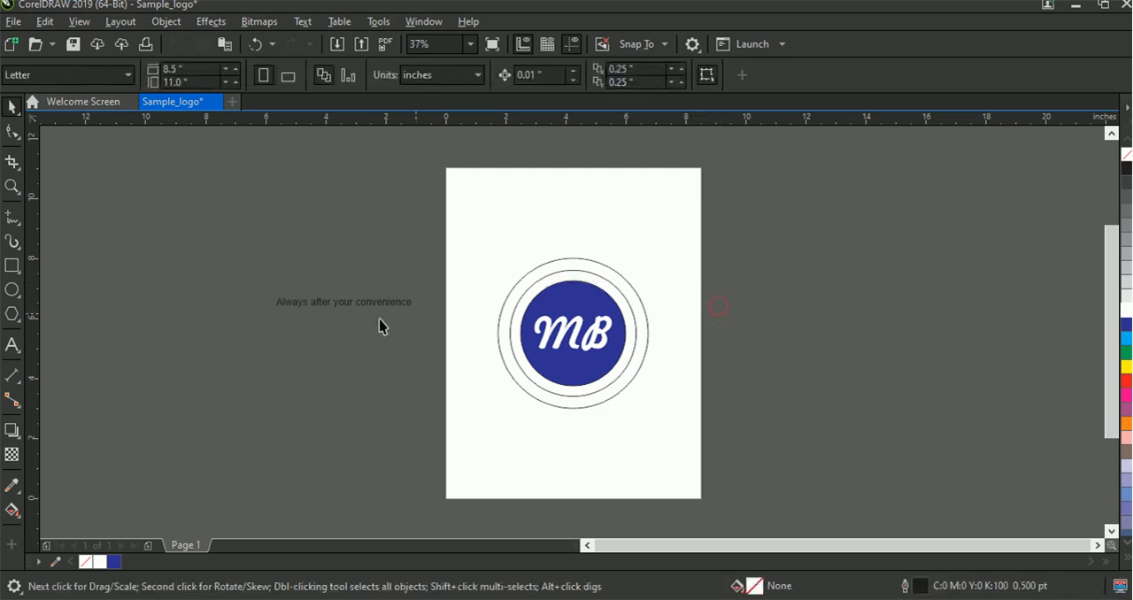
Fit the Always after your convenience text along the inside bottom of the 4.2-inch circle, about -0.243 inches from the path
left_click(324, 307)
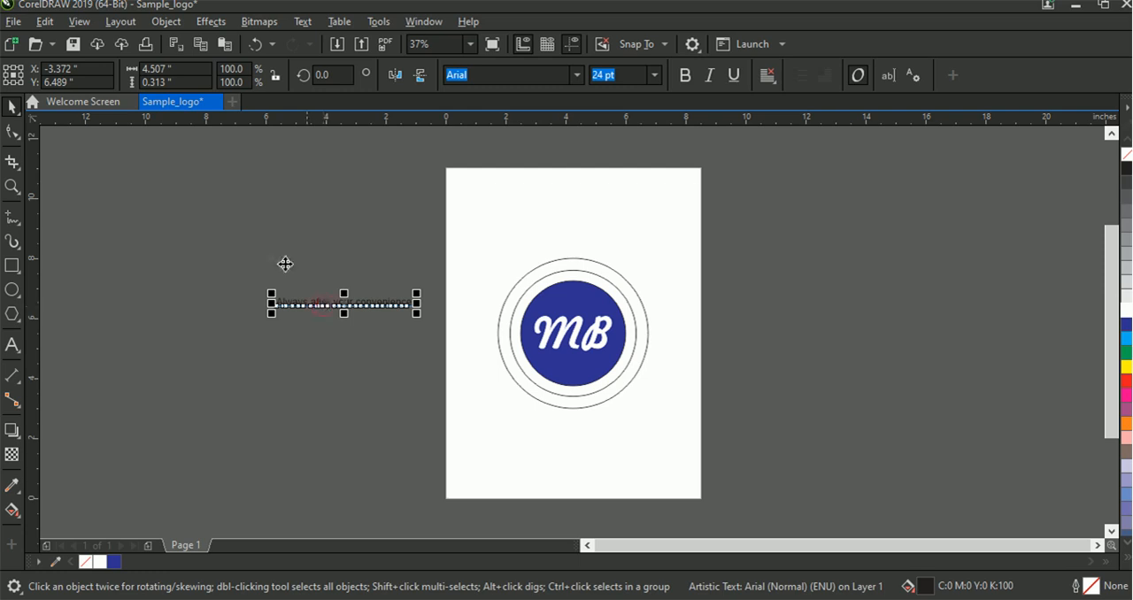
left_click(303, 23)
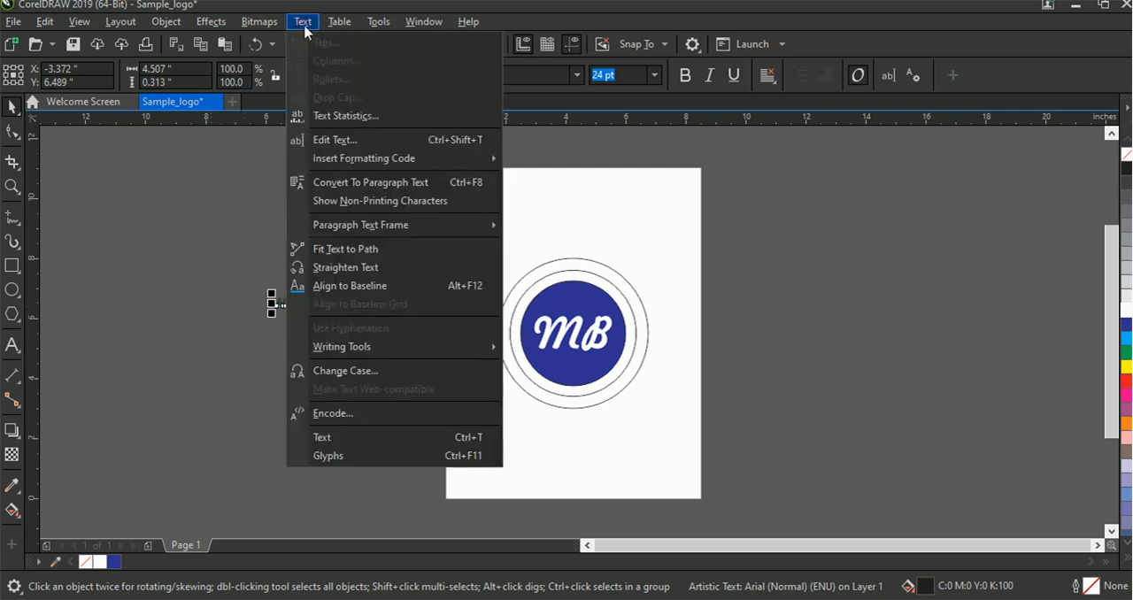
left_click(350, 250)
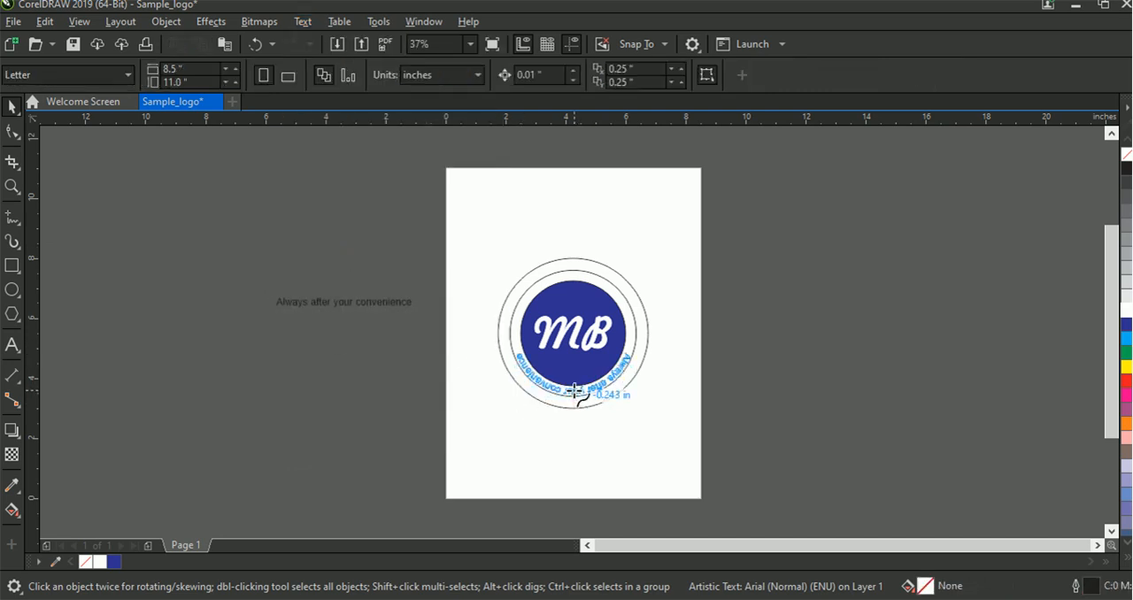
left_click(576, 390)
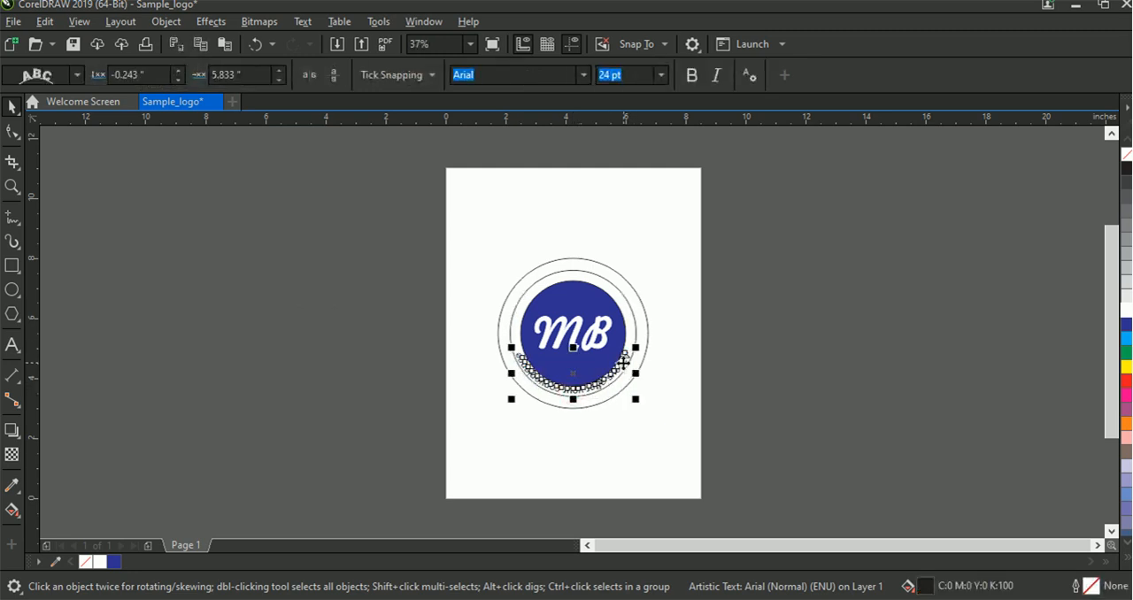
Mirror the slogan text on the circle both vertically and horizontally so it reads upright
left_click(333, 81)
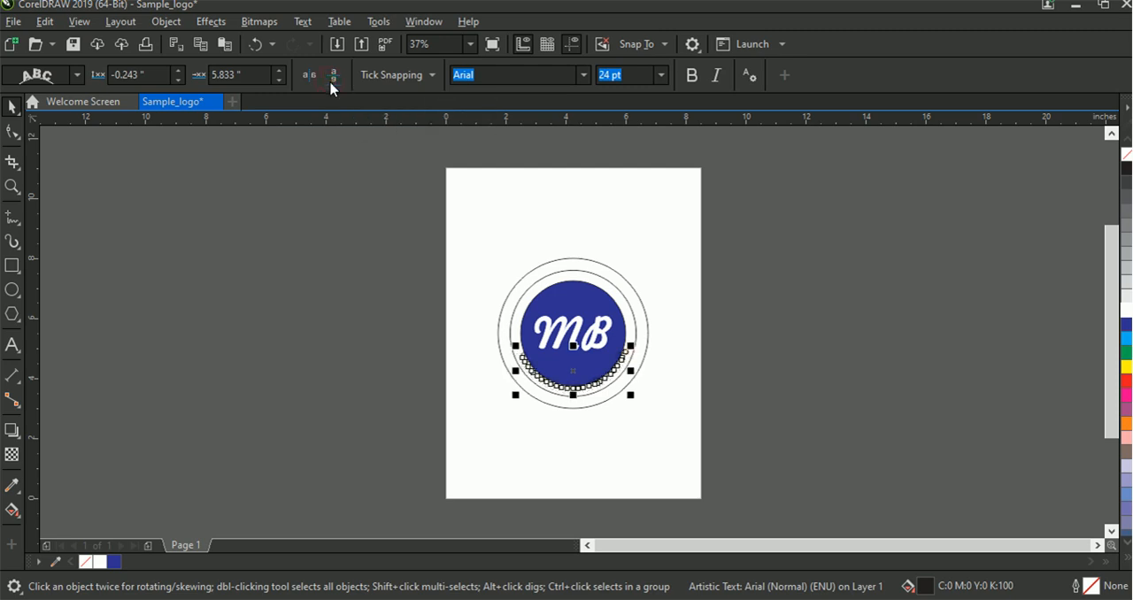
left_click(306, 80)
left_click(700, 351)
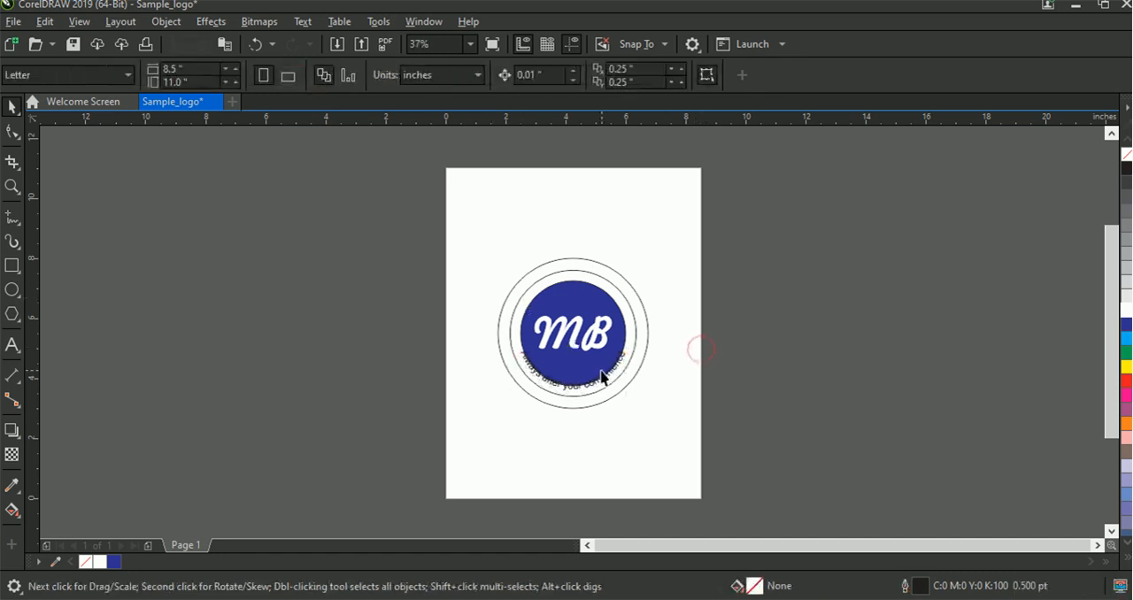
Reposition the slogan text to a 0 inch distance from the path and about 6.601 inch offset, and fill it white
left_click(571, 392)
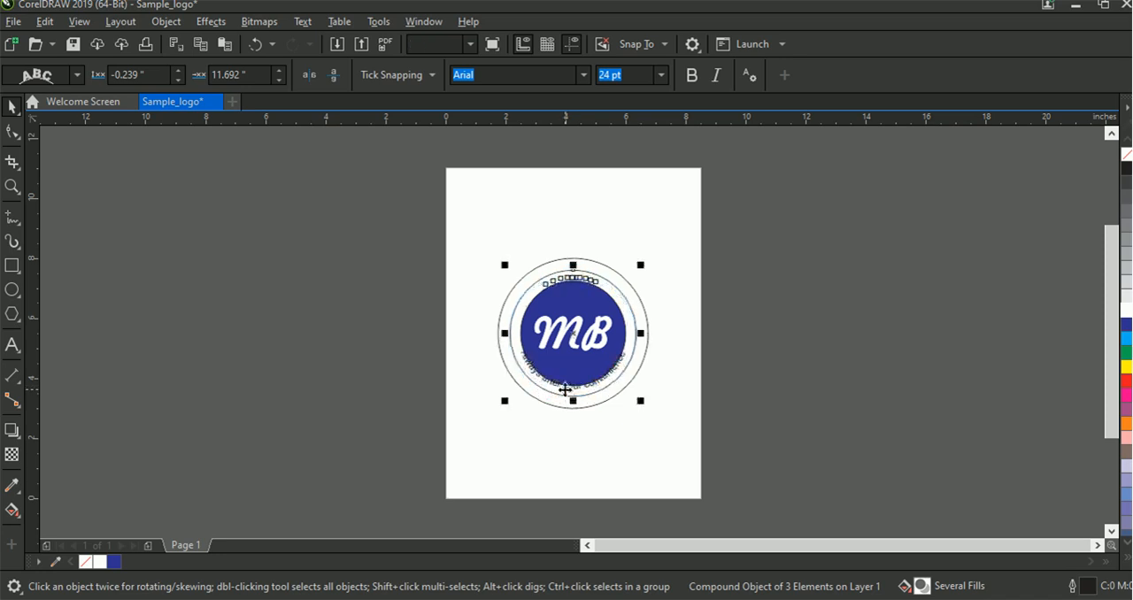
left_click(565, 387, "ctrl")
left_click_drag(558, 386, 567, 391)
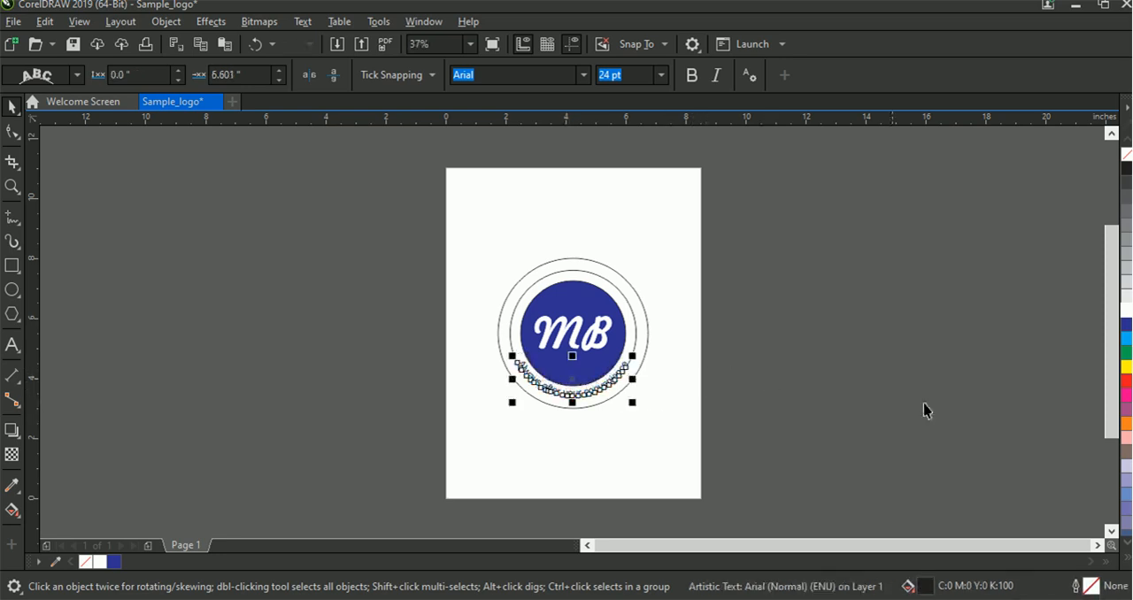
left_click(1127, 311)
left_click(767, 360)
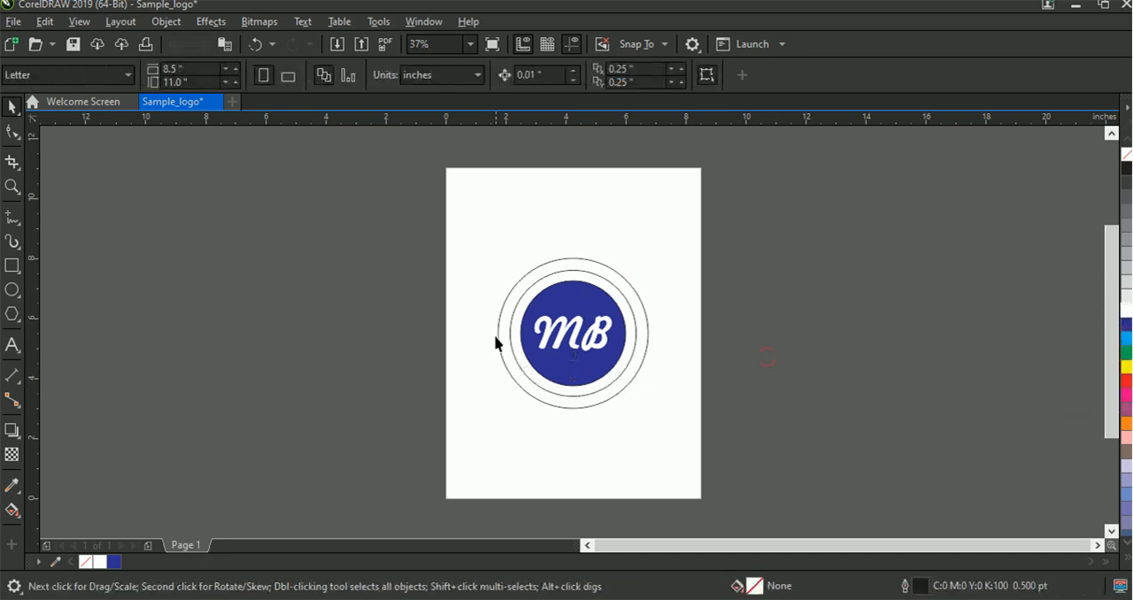
left_click(634, 329)
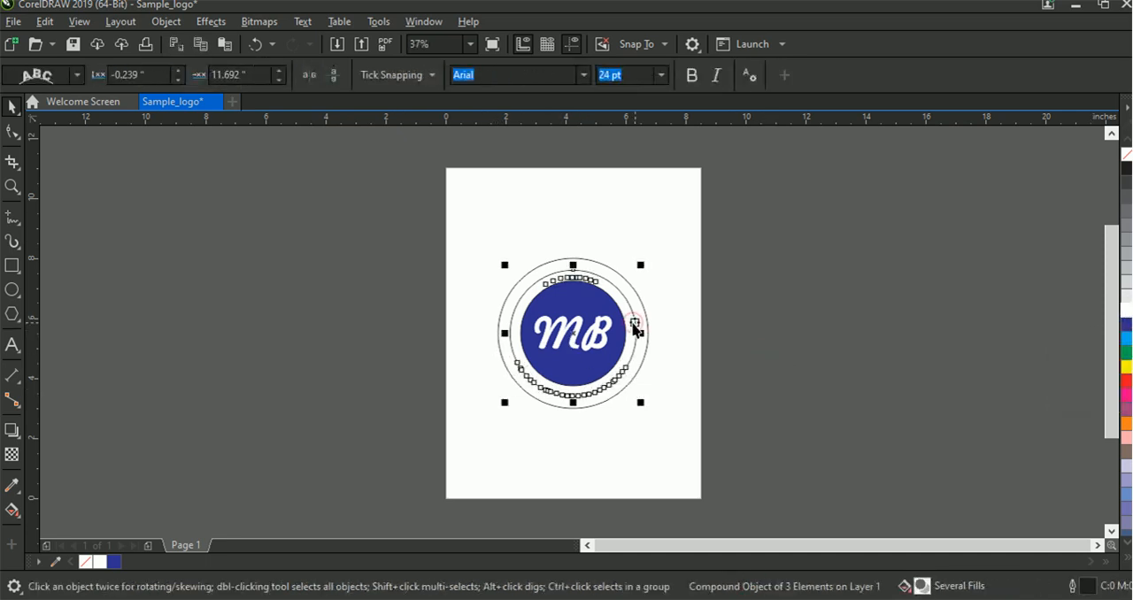
left_click(644, 329)
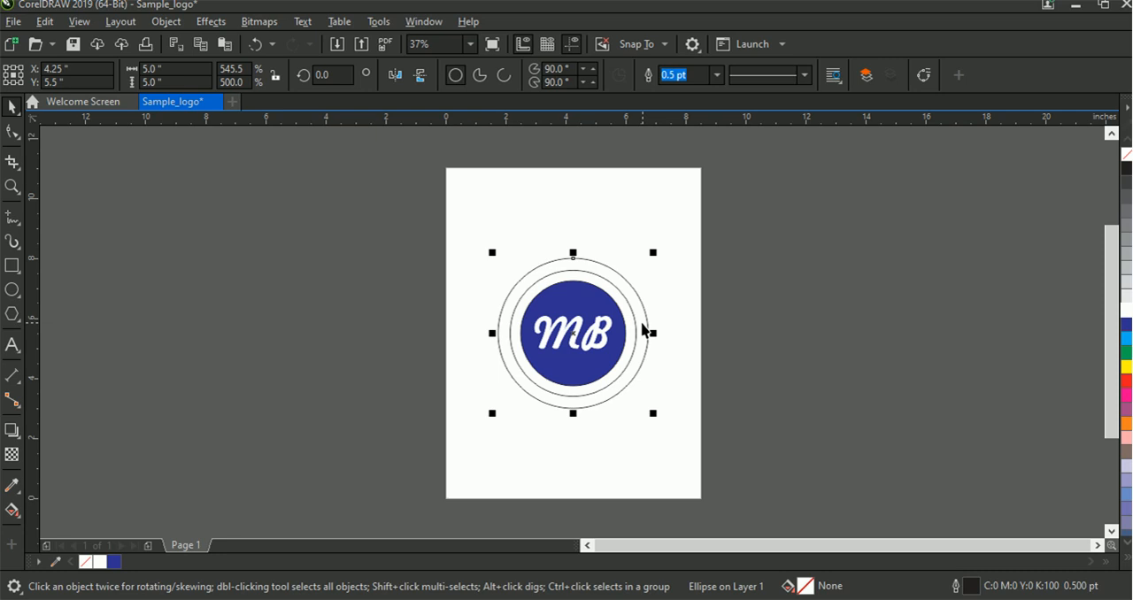
key("Delete")
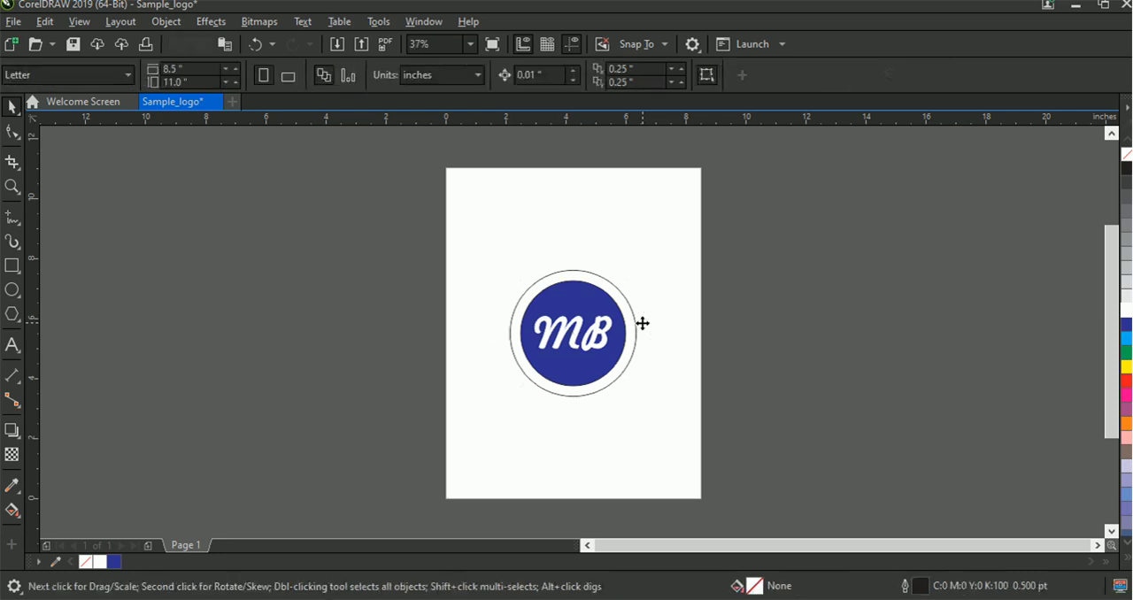
key("ctrl+z")
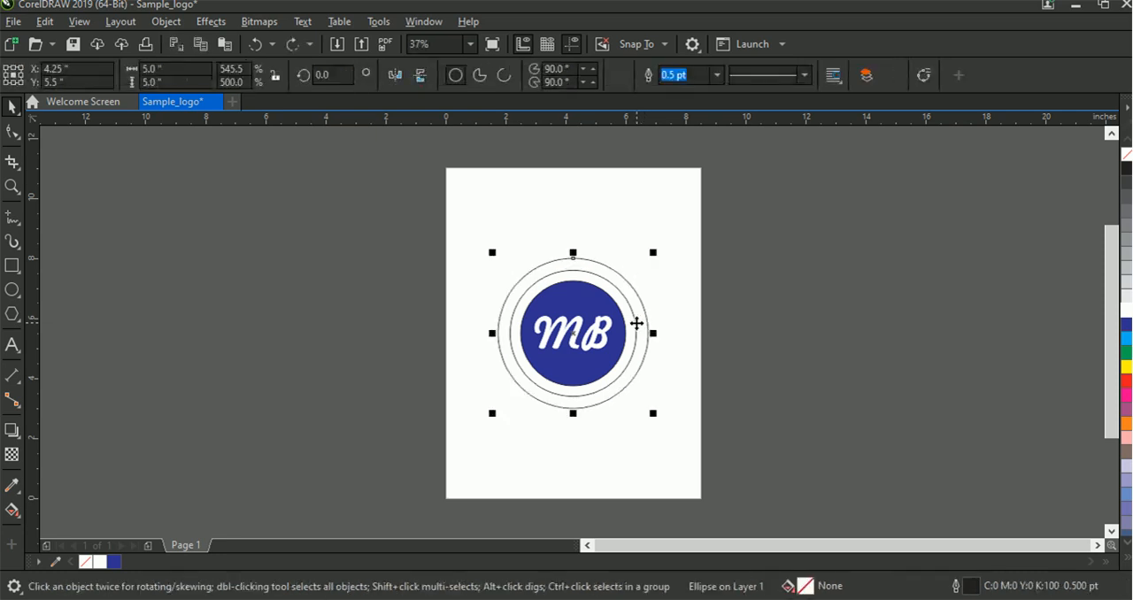
Delete the 4.2-inch middle circle that serves as the path for both texts
left_click(633, 328)
left_click(634, 327)
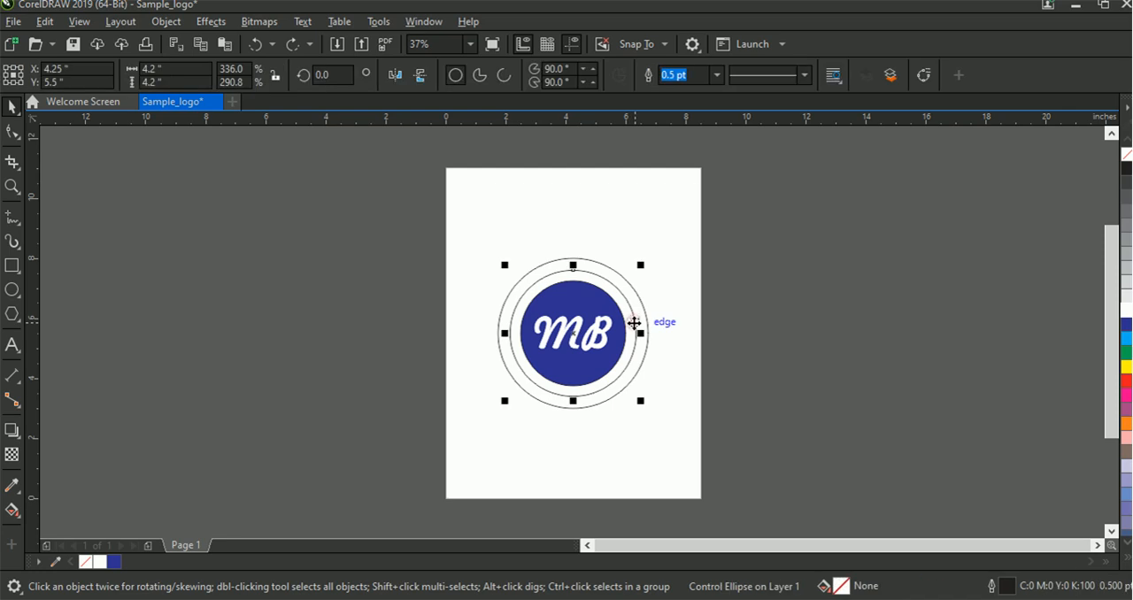
key("Delete")
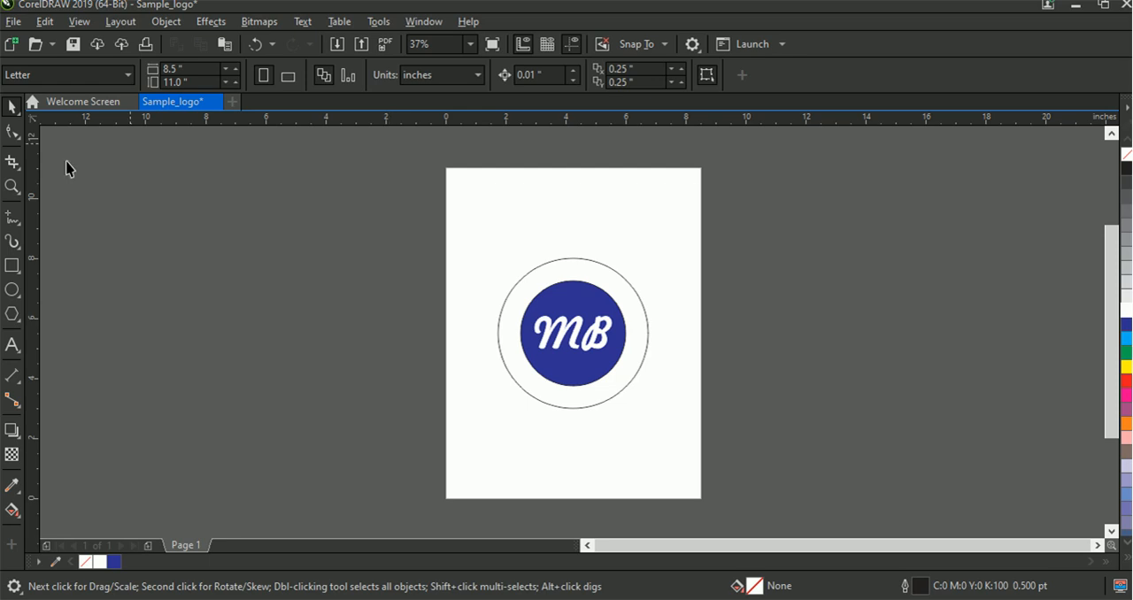
Fill the outer 5-inch circle with 40% black (C0 M0 Y0 K40)
left_click(592, 262)
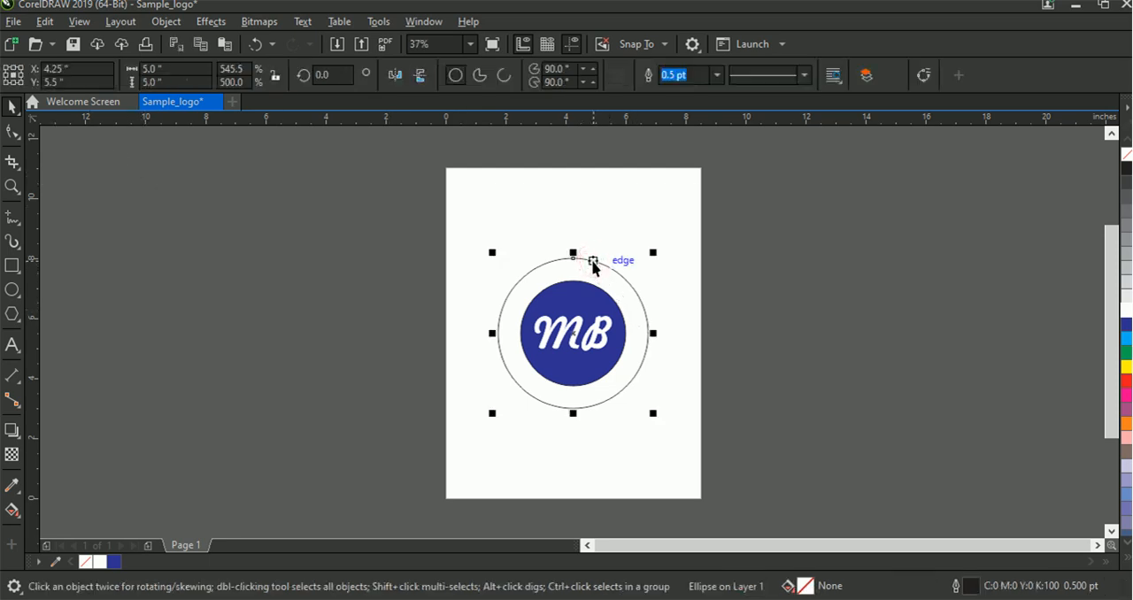
left_click(1126, 273)
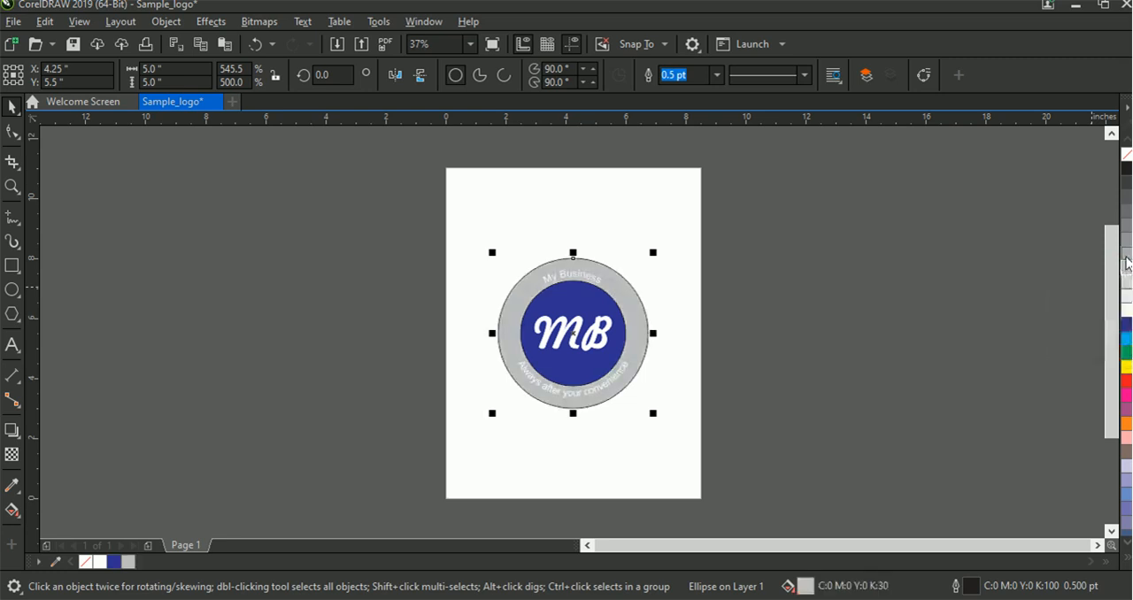
left_click(1126, 262)
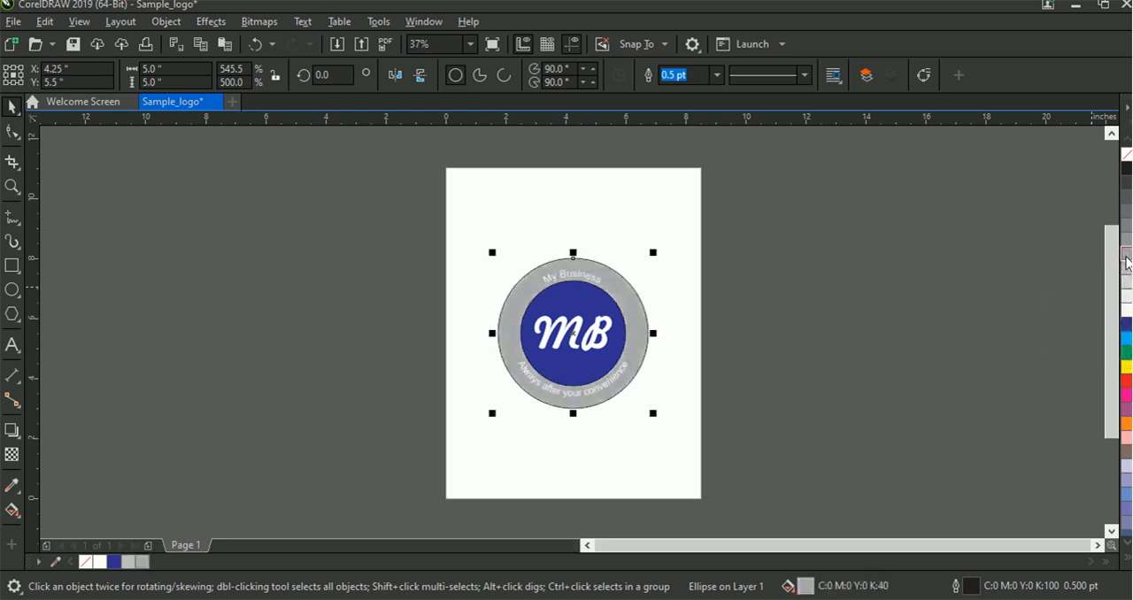
left_click(914, 317)
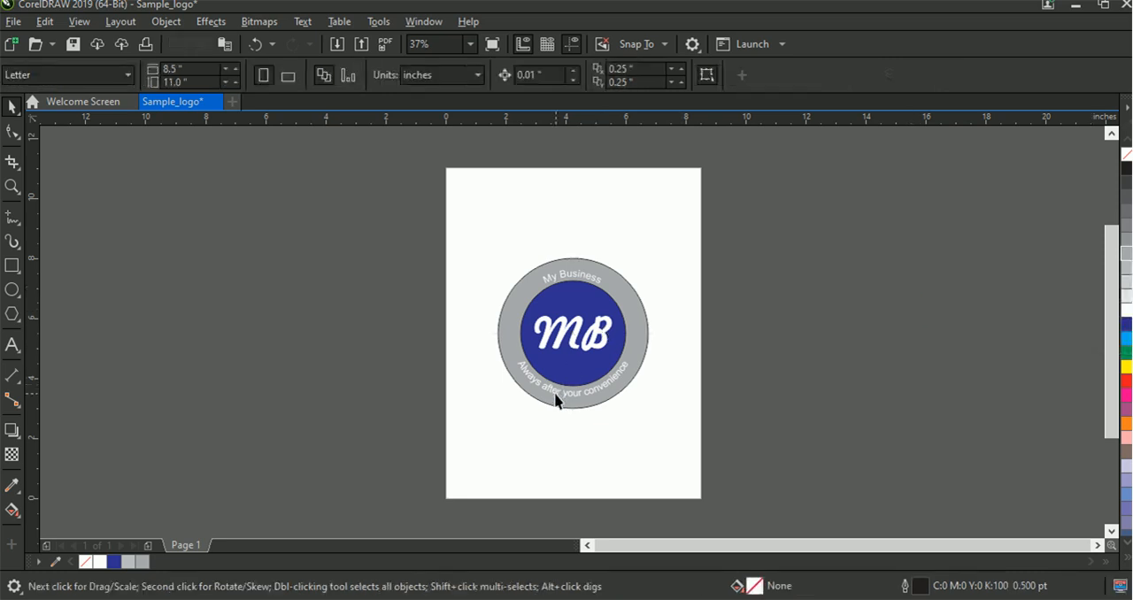
Remove the outline from the gray outer circle
right_click(641, 323)
key("Escape")
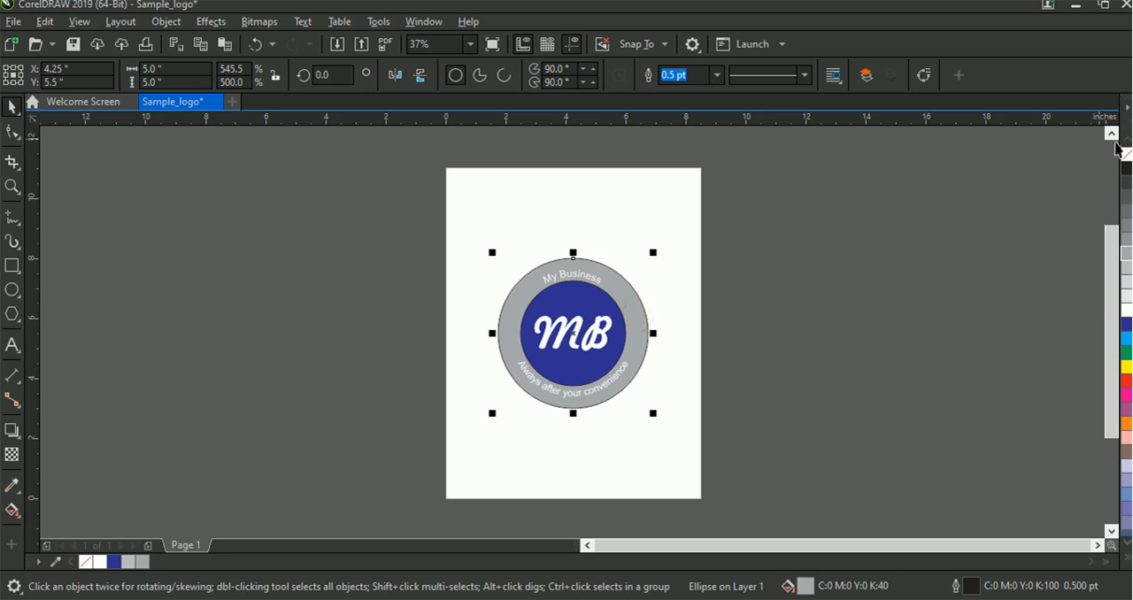
right_click(1126, 154)
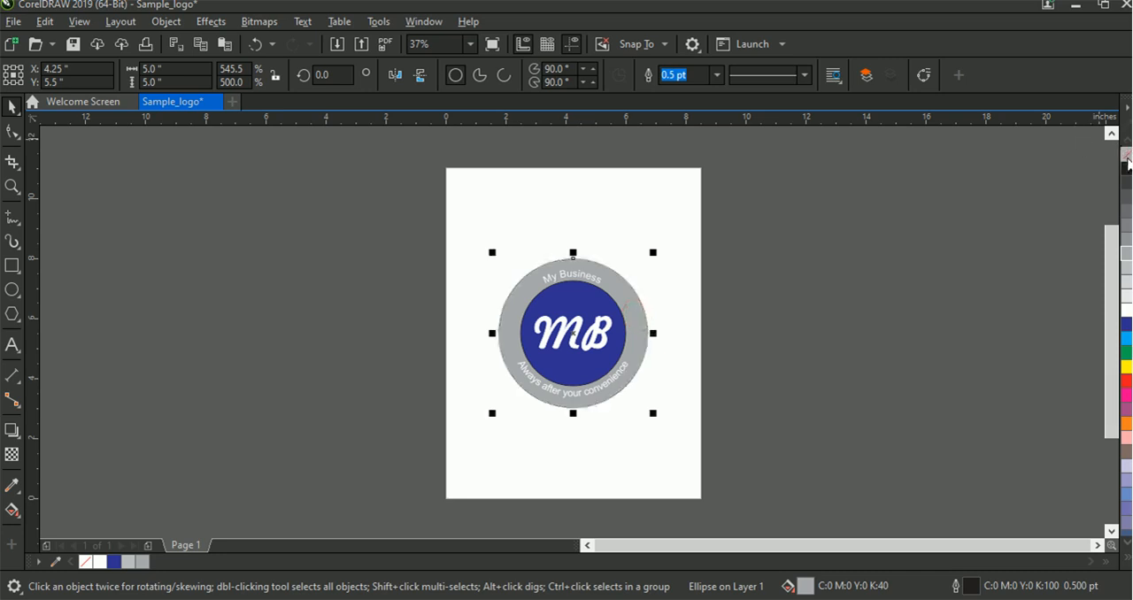
Remove the outline from the blue inner circle behind the MB initials
left_click(590, 310)
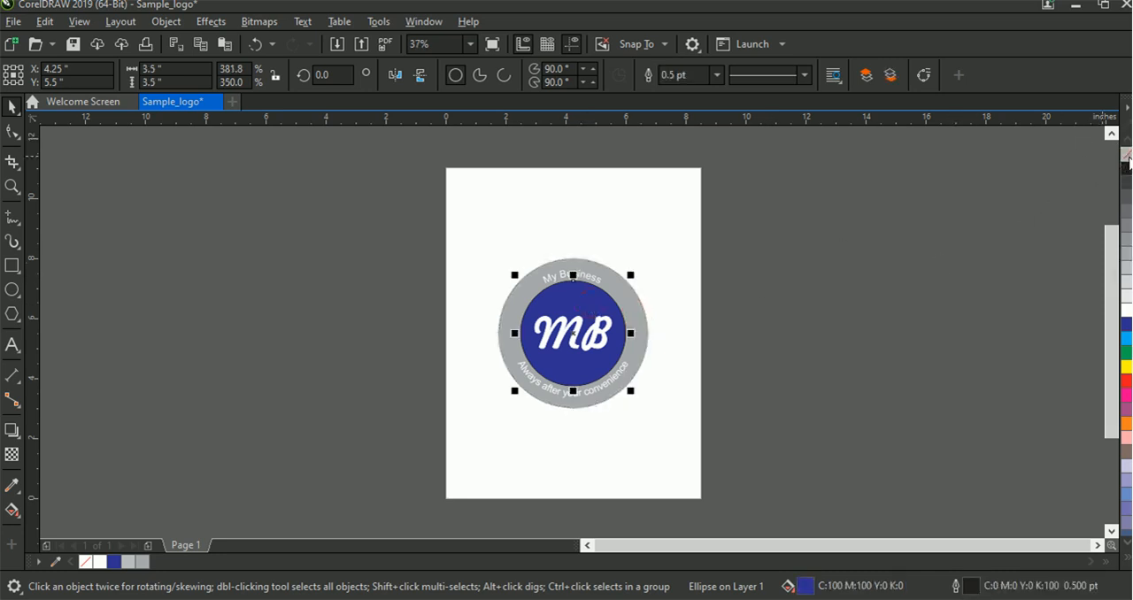
left_click_drag(719, 281, 598, 384)
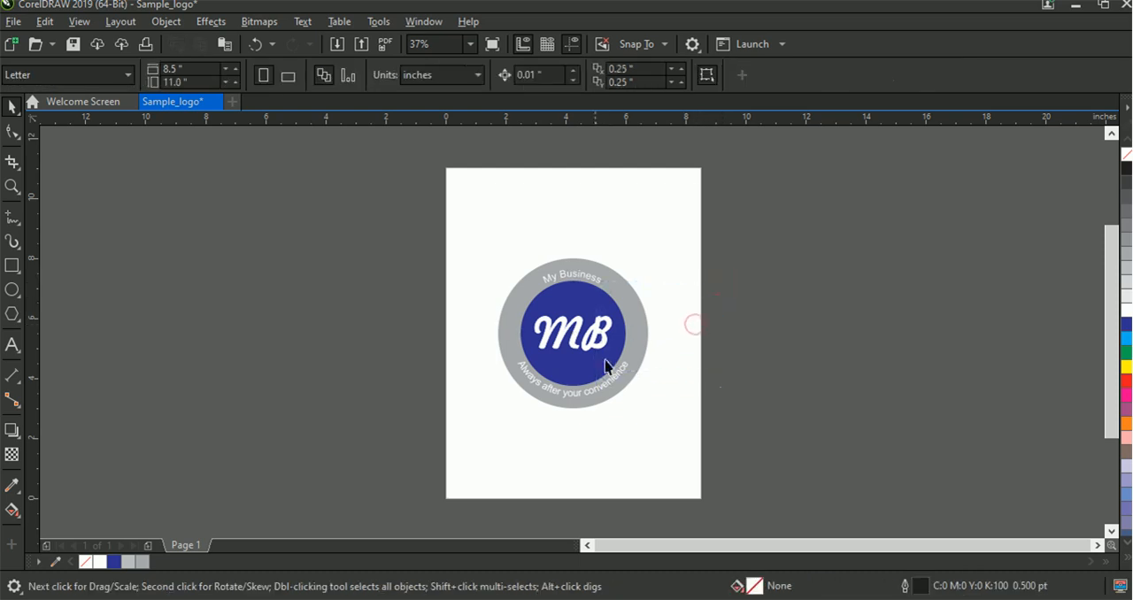
Fill both the curved slogan and the My Business text on the gray ring with black, leaving them without an outline
left_click(586, 398)
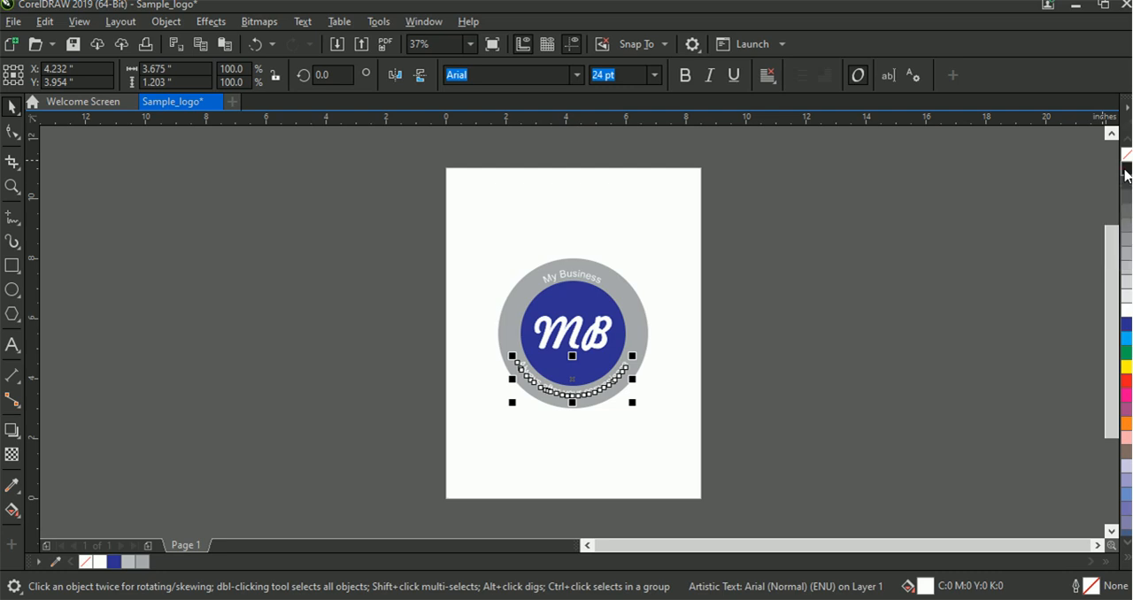
left_click(1126, 170)
right_click(1126, 171)
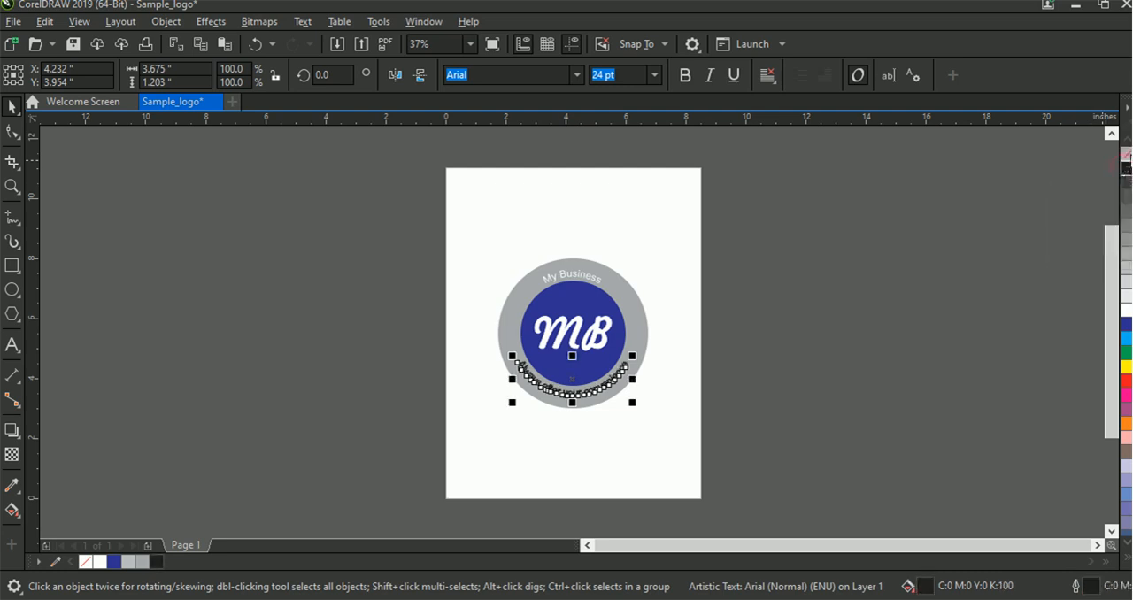
right_click(1127, 156)
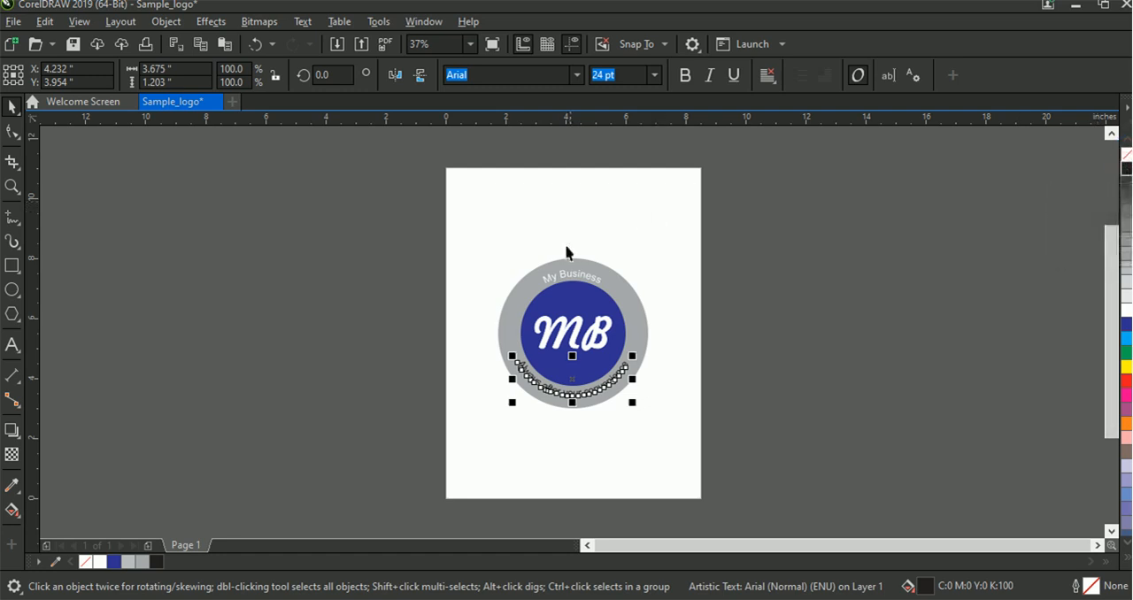
left_click(571, 278)
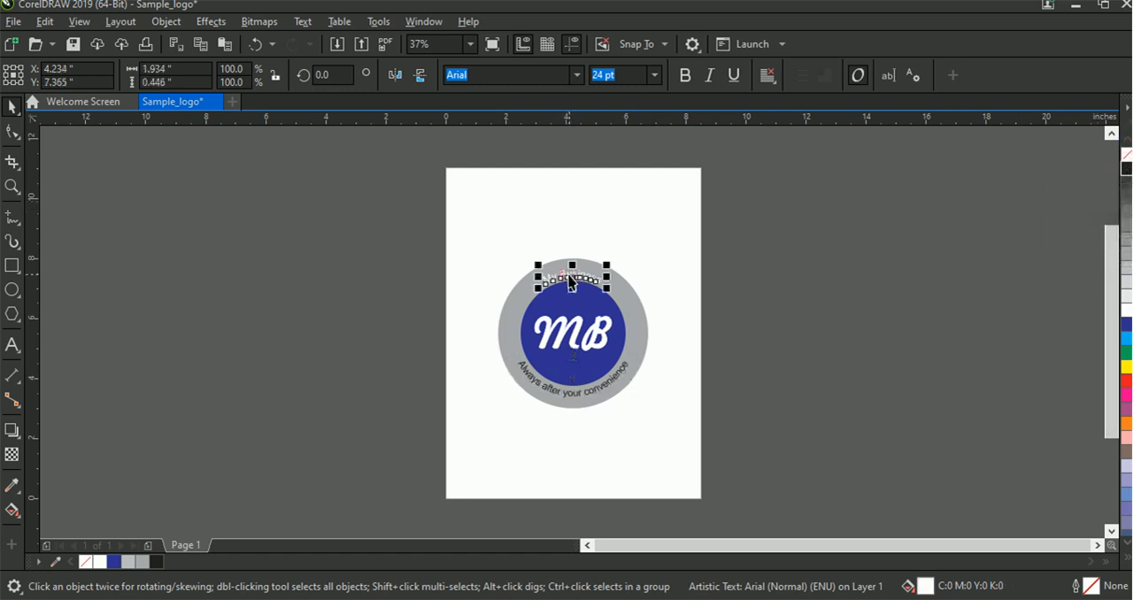
left_click(1127, 169)
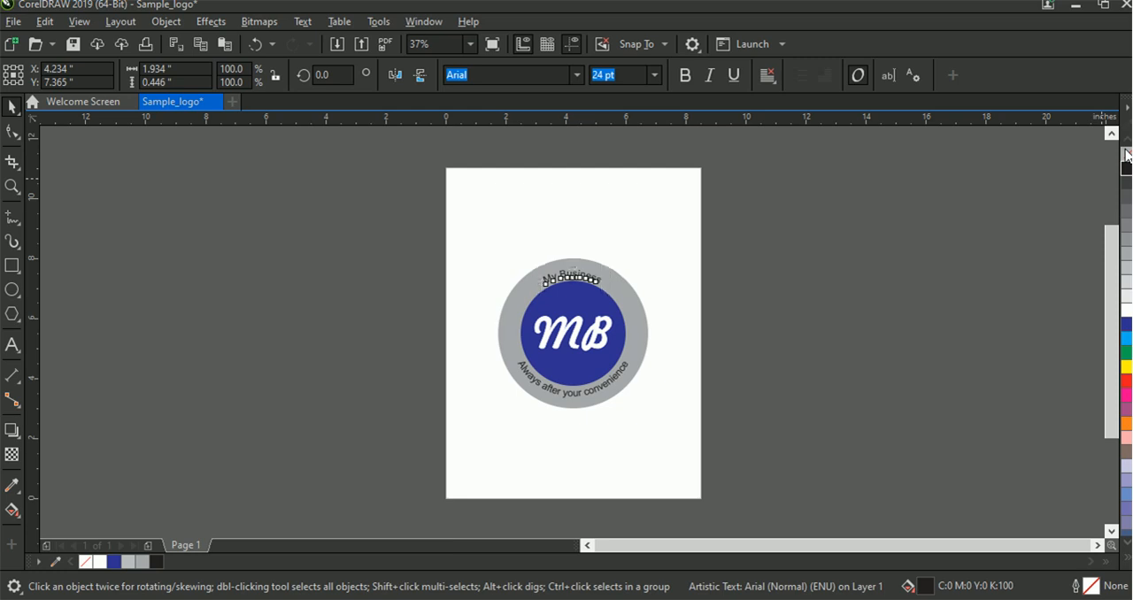
left_click(1079, 232)
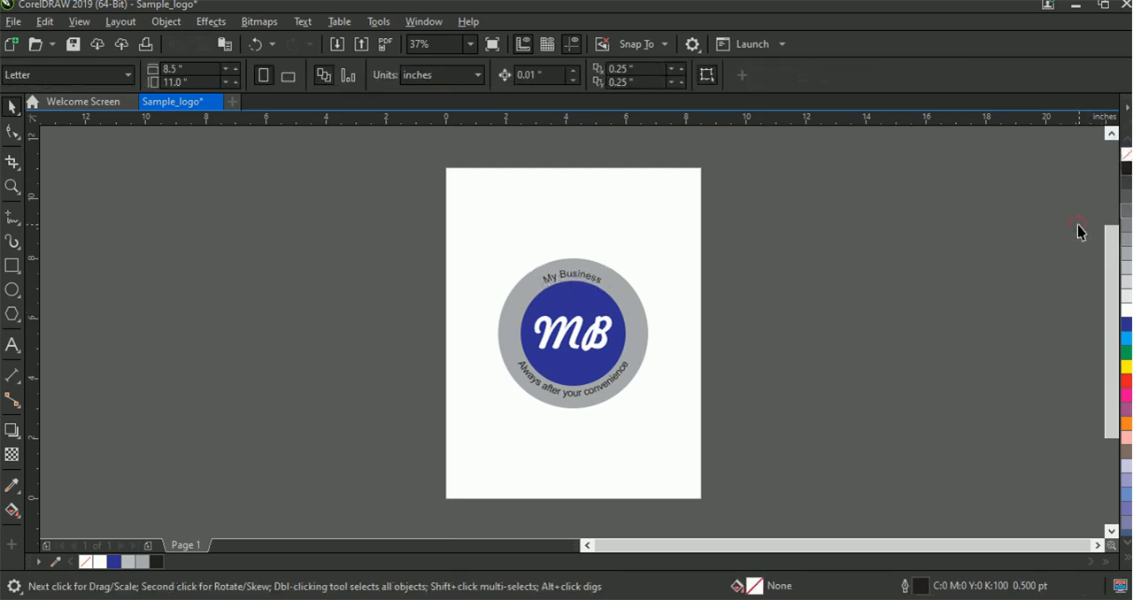
Try the Haettenschweiler font on the curved slogan text and undo the font change
left_click(607, 386)
left_click(576, 75)
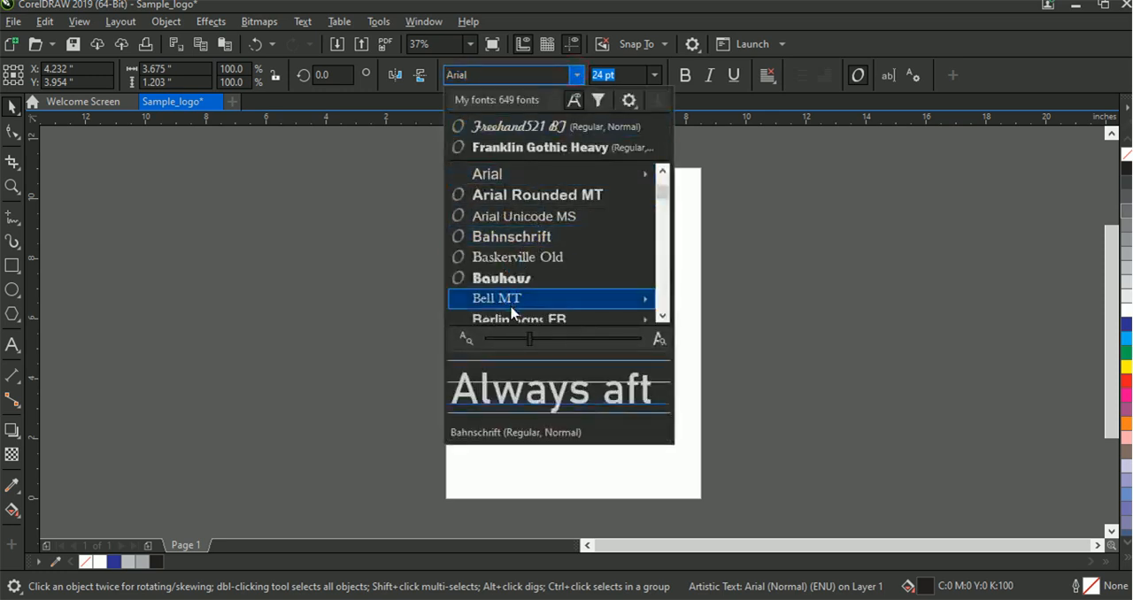
scroll(664, 217, "down", 1)
left_click_drag(662, 217, 662, 229)
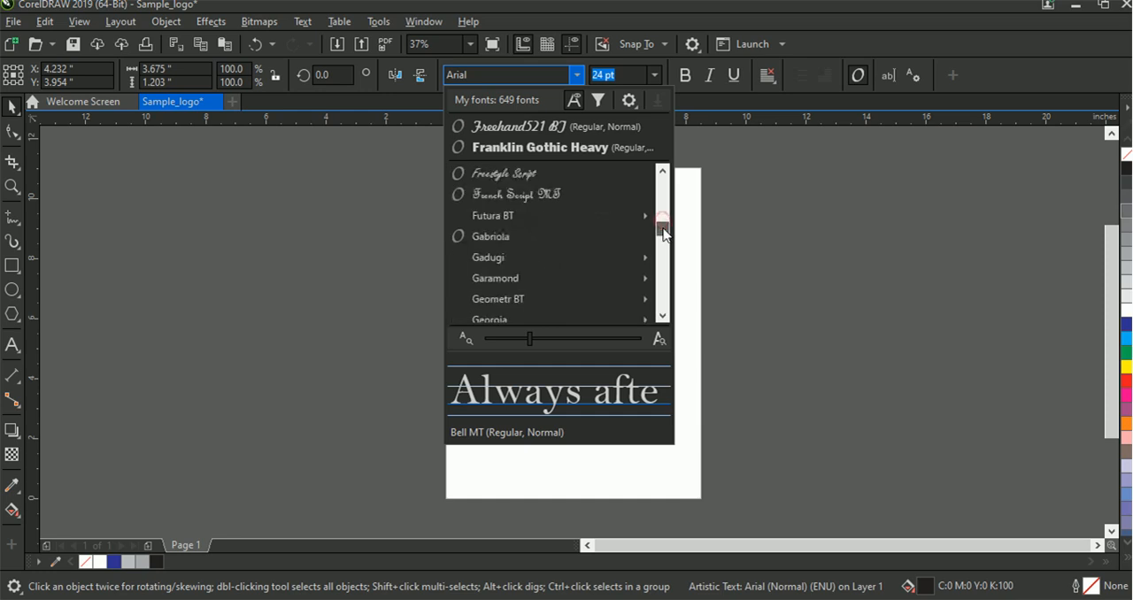
left_click(662, 316)
left_click(662, 316)
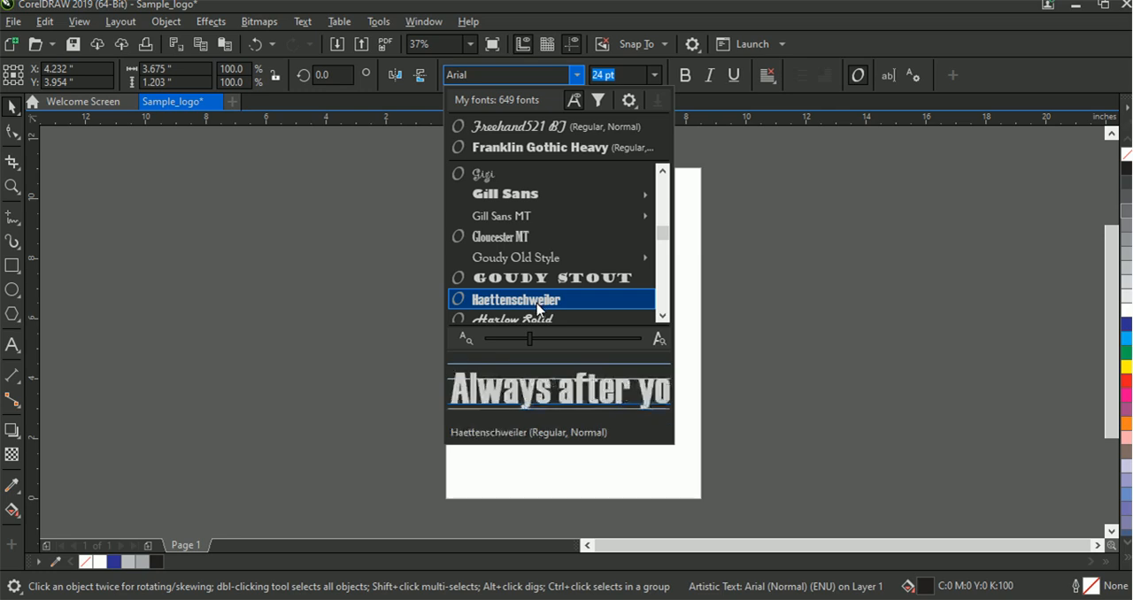
left_click(538, 301)
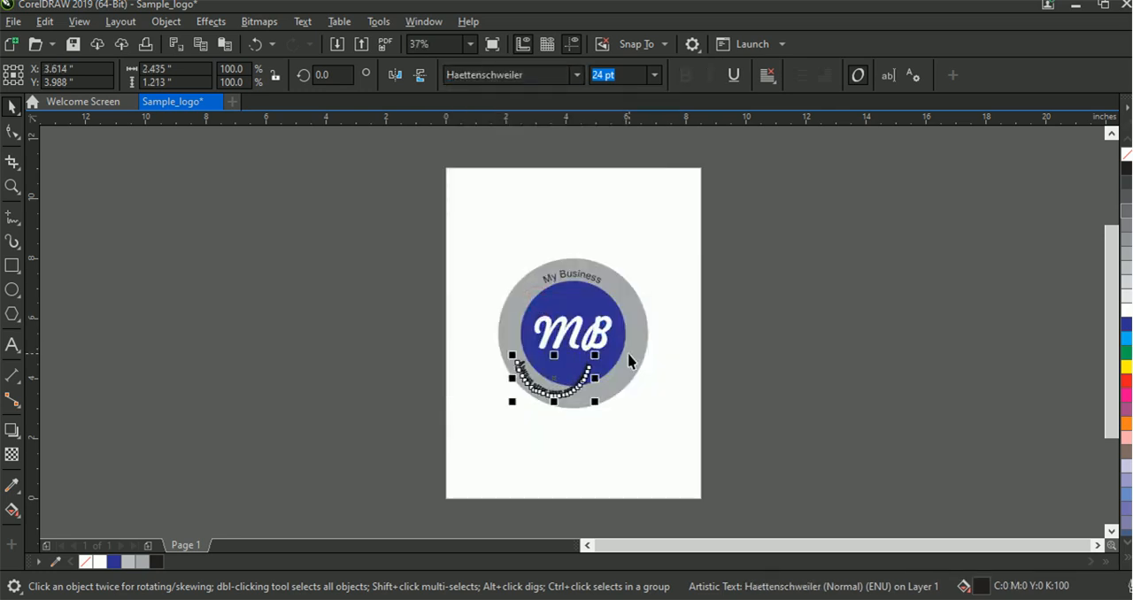
key("ctrl+z")
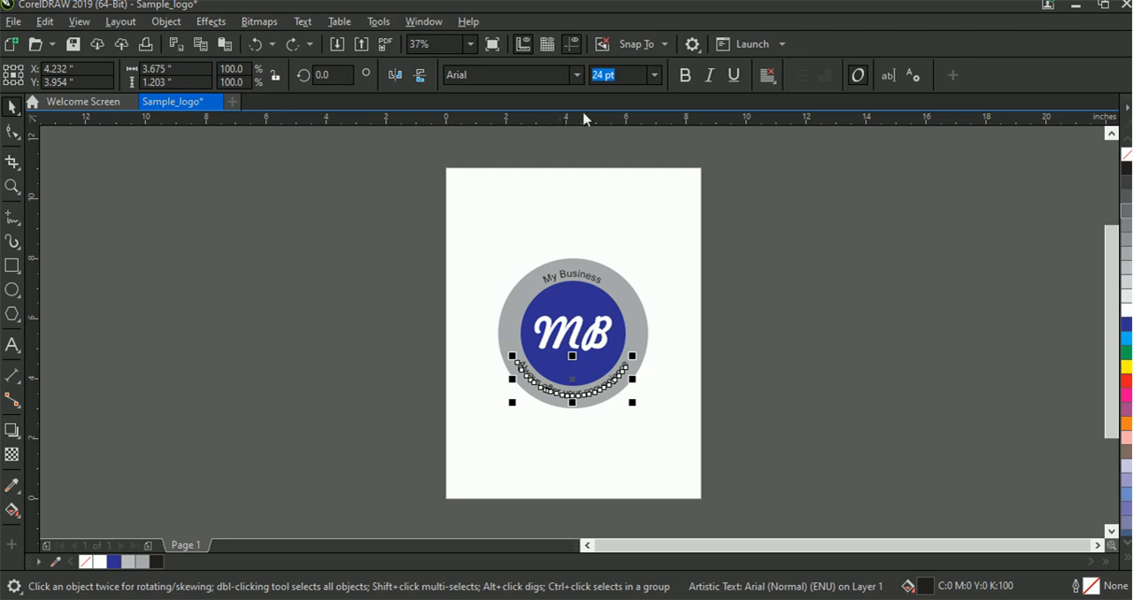
left_click(718, 178)
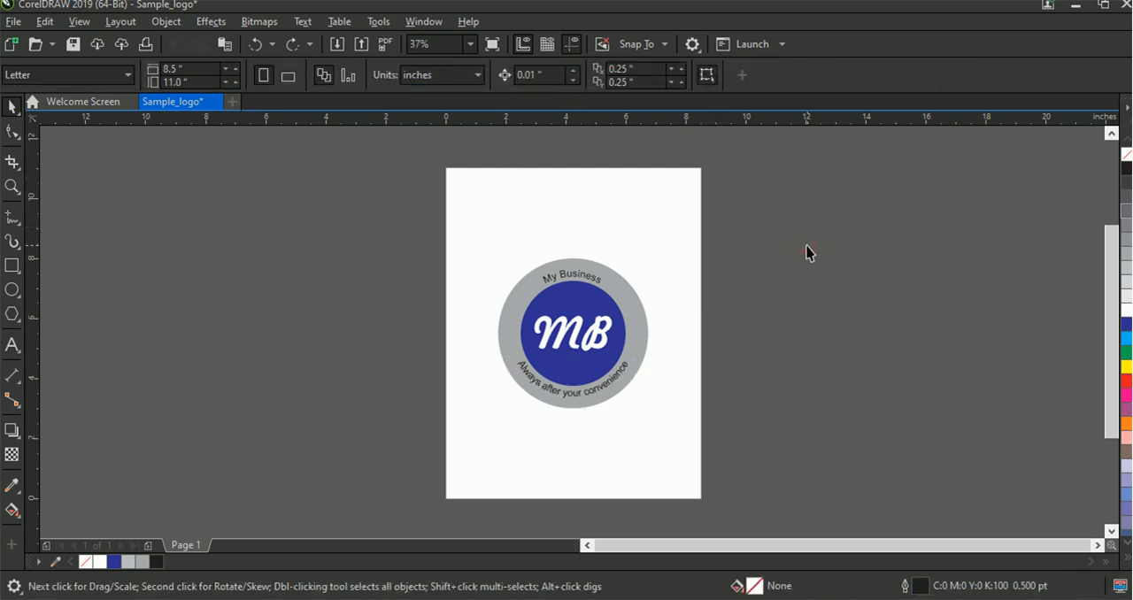
Resize the gray outer circle to 4.5 inches wide and 4.5 inches high
left_click(642, 324)
left_click(155, 69)
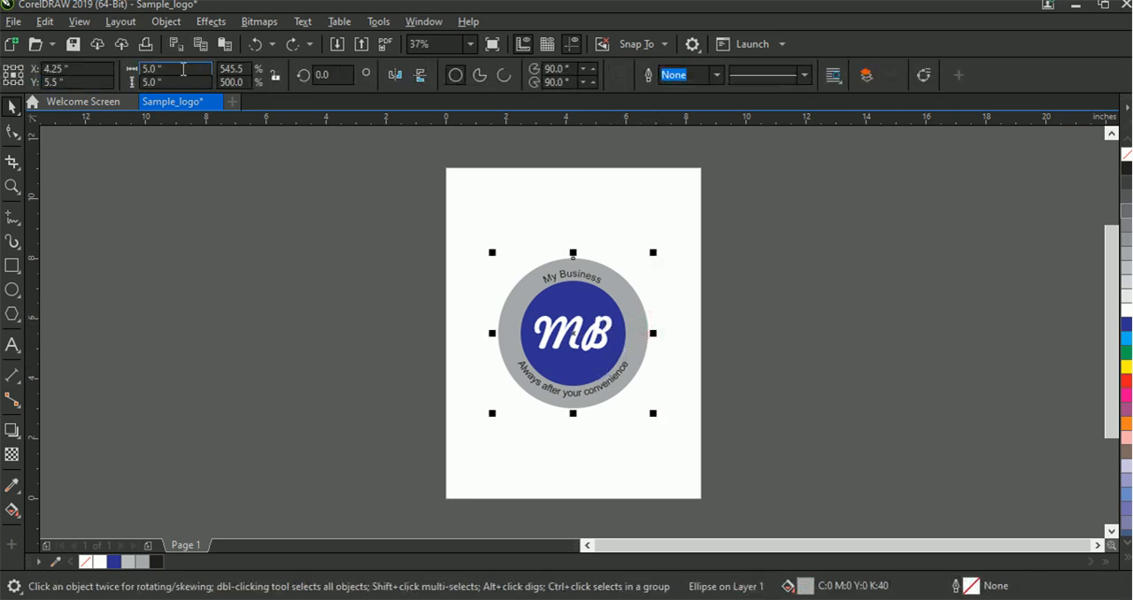
type("4.5")
key("Tab")
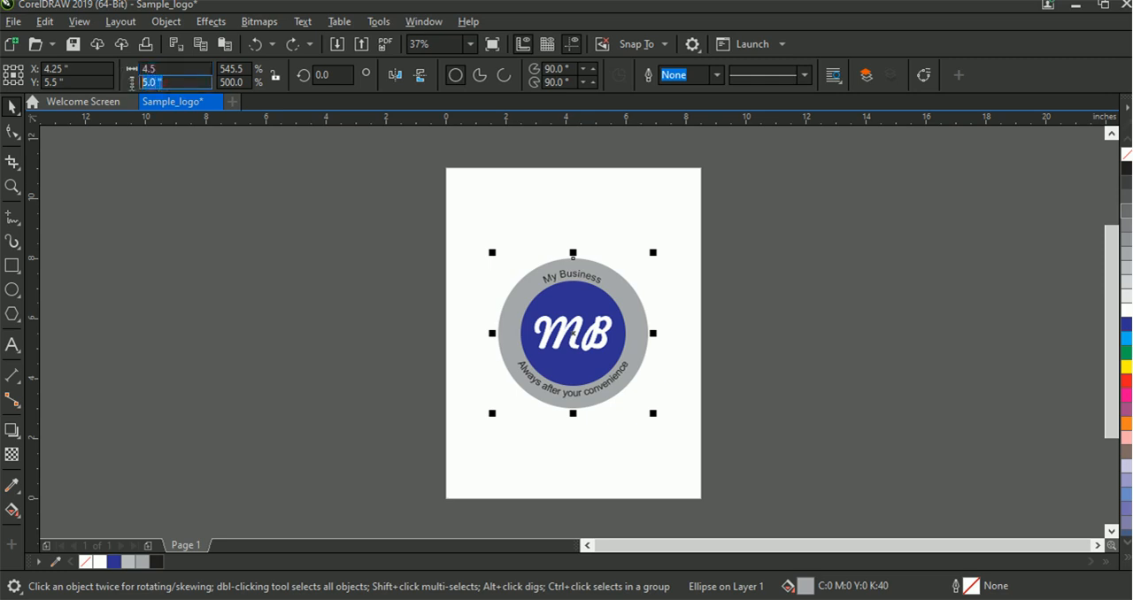
type("4.5")
key("Return")
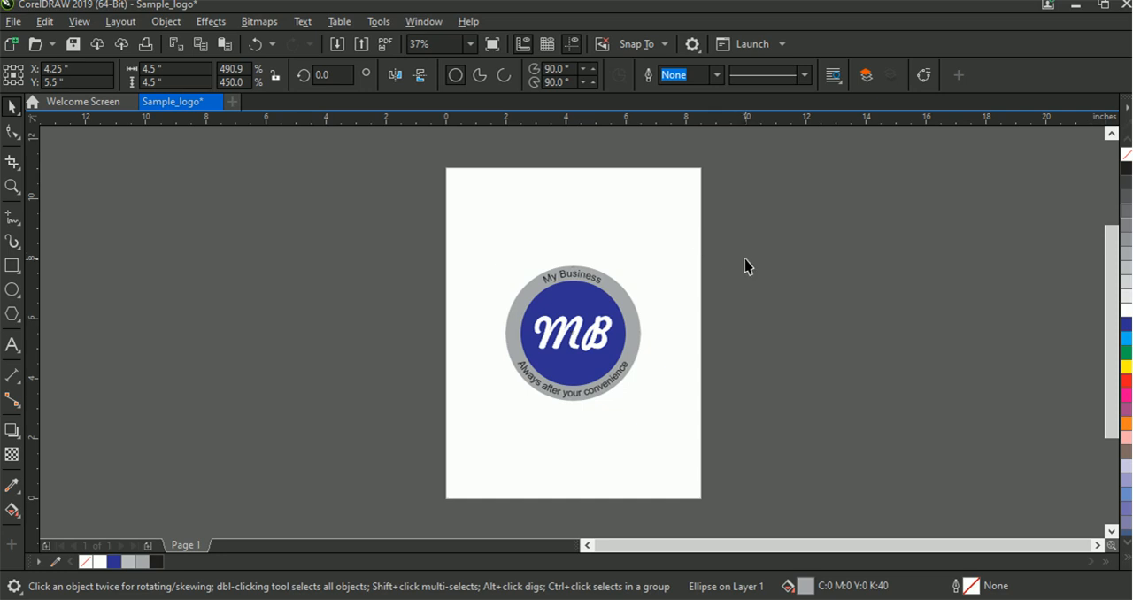
left_click(744, 264)
Convert the blue inner circle to curves and set it up for Mesh Fill with a rectangular 2 by 2 grid
left_click(586, 351)
left_click(588, 365)
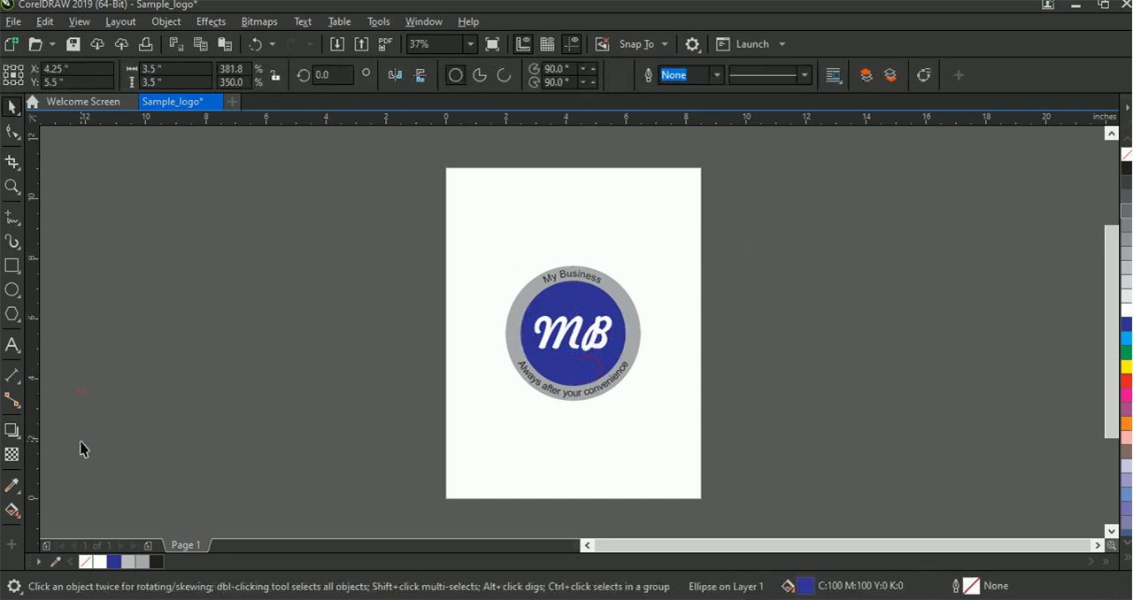
left_click(84, 394)
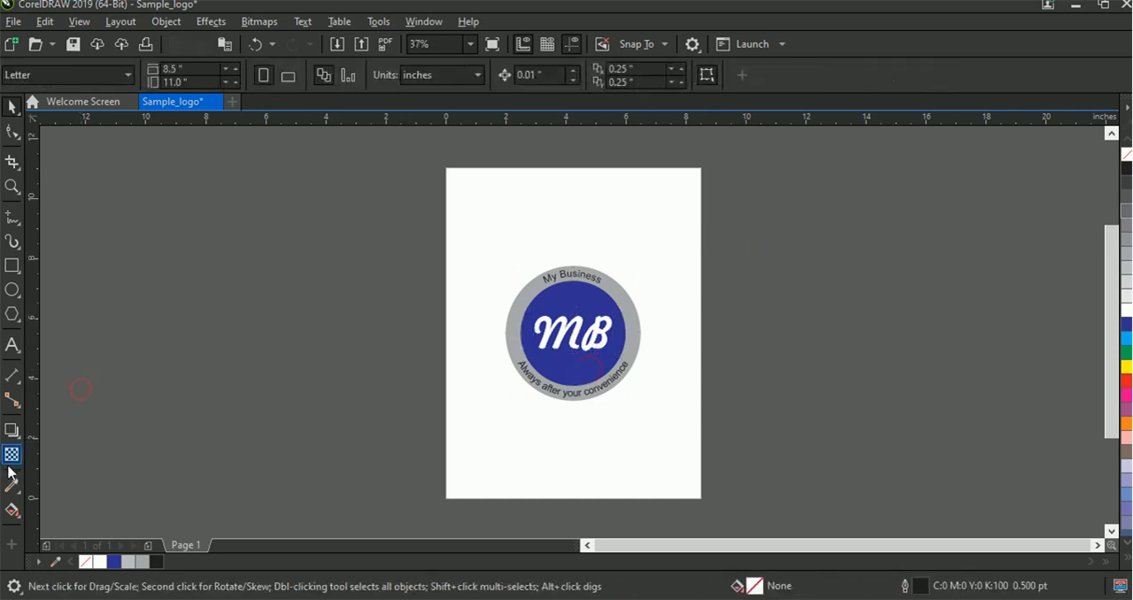
left_click(21, 522)
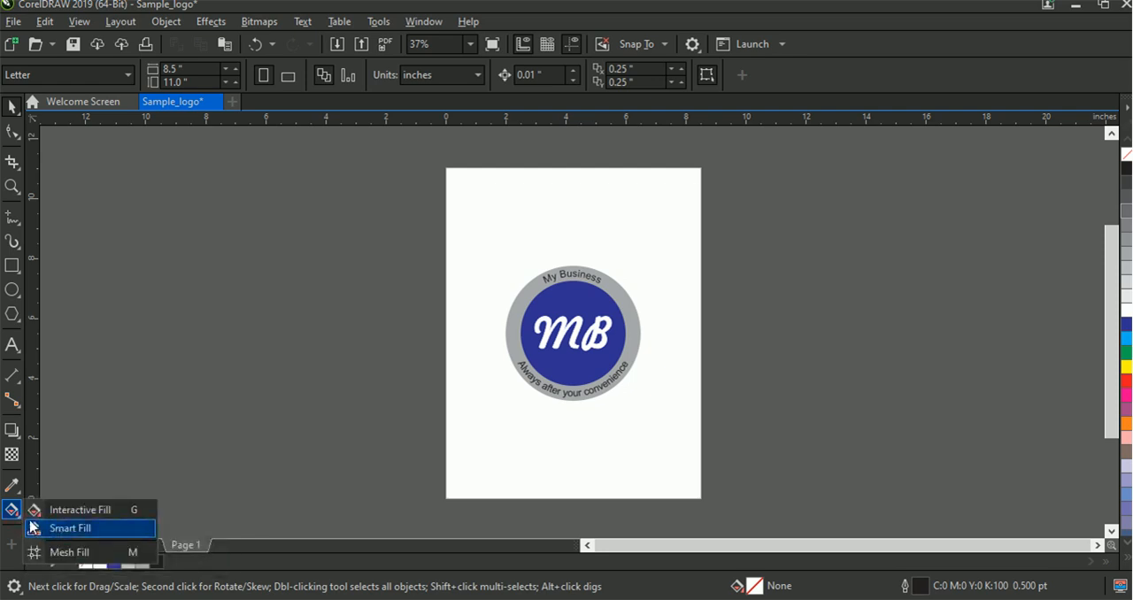
left_click(62, 552)
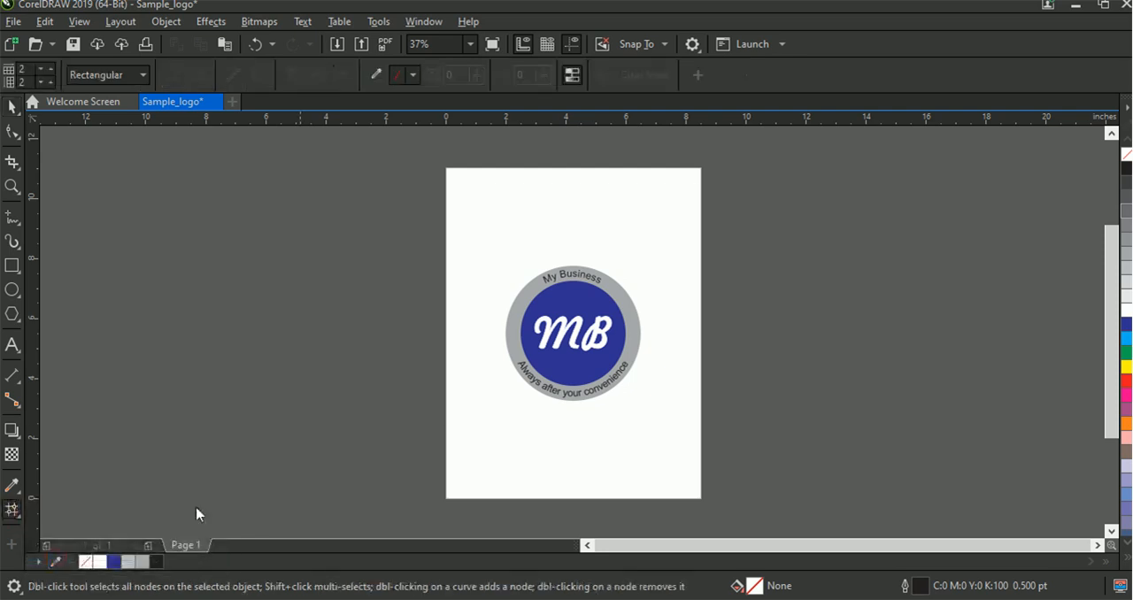
left_click(569, 327)
left_click(578, 305)
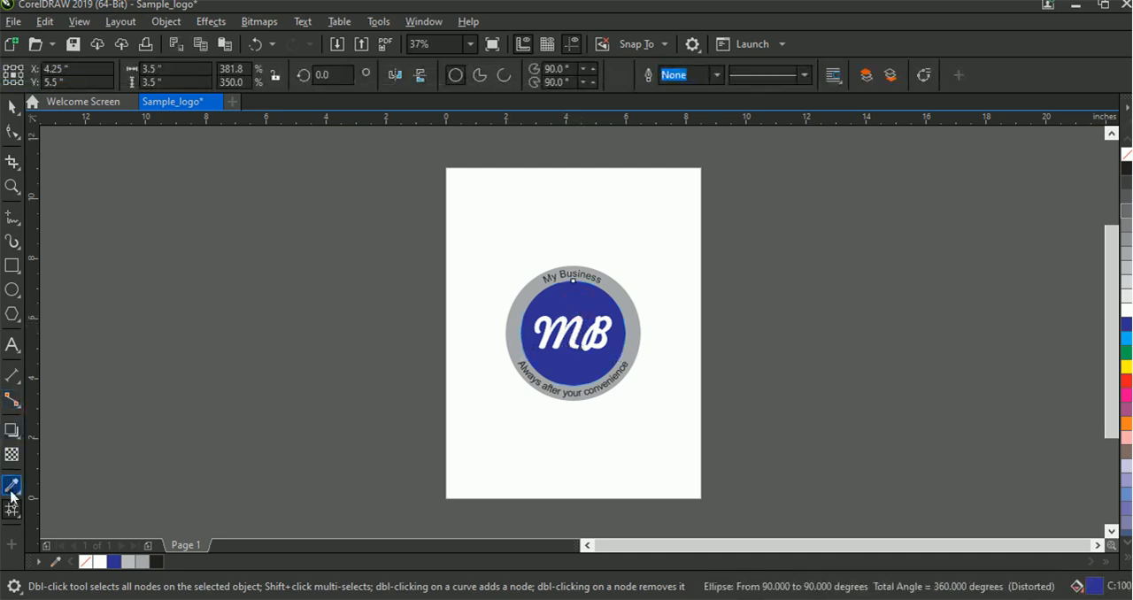
right_click(551, 303)
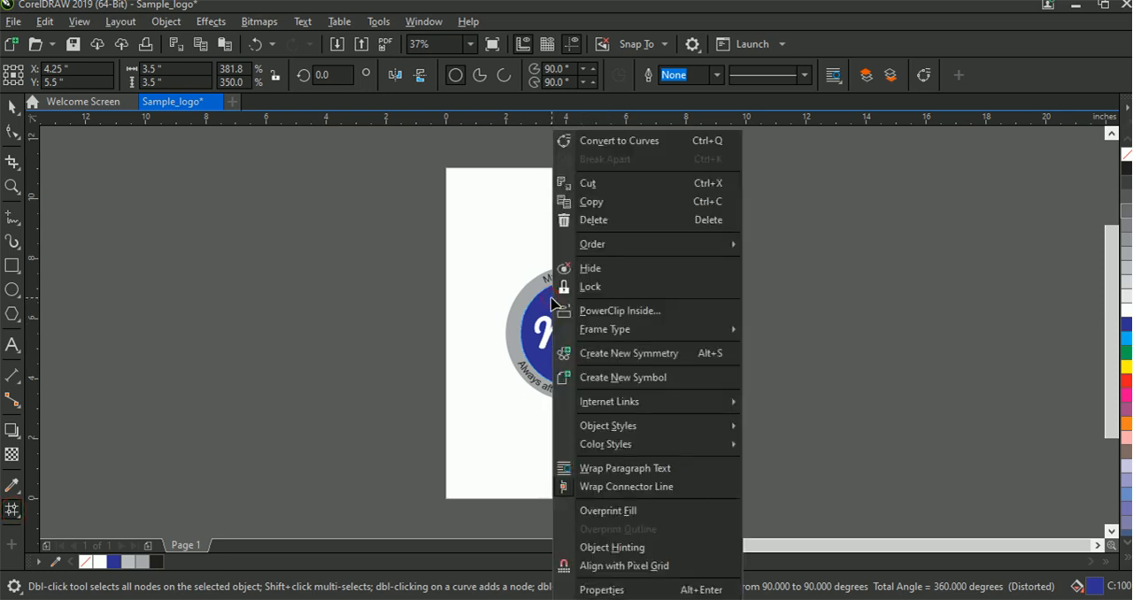
left_click(627, 142)
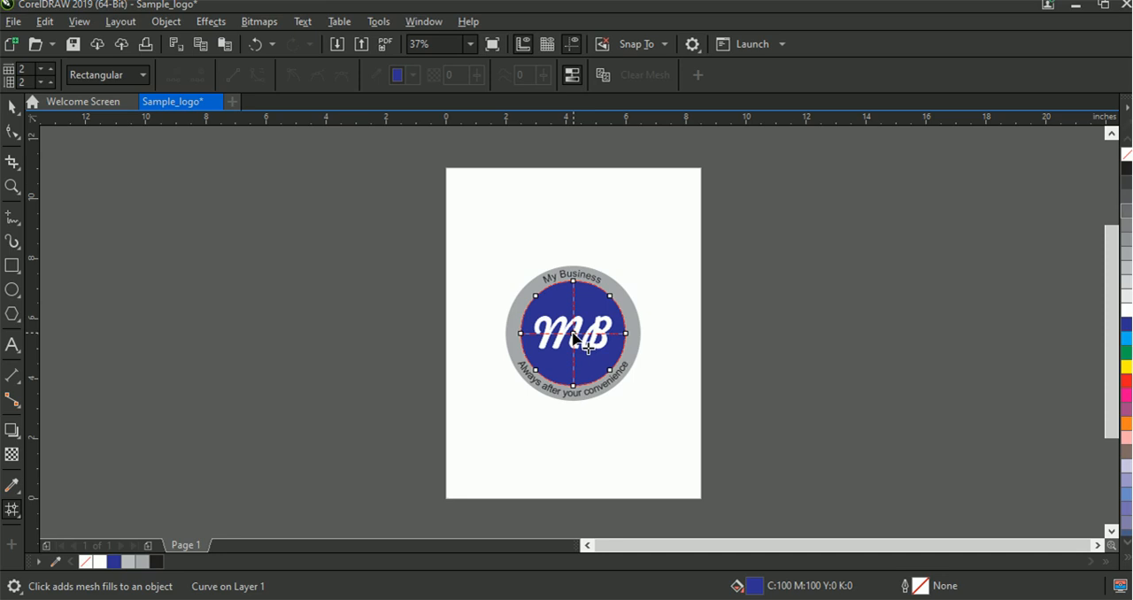
Color the center mesh node of the blue circle light gray to create a soft glow behind the MB initials
left_click(573, 335)
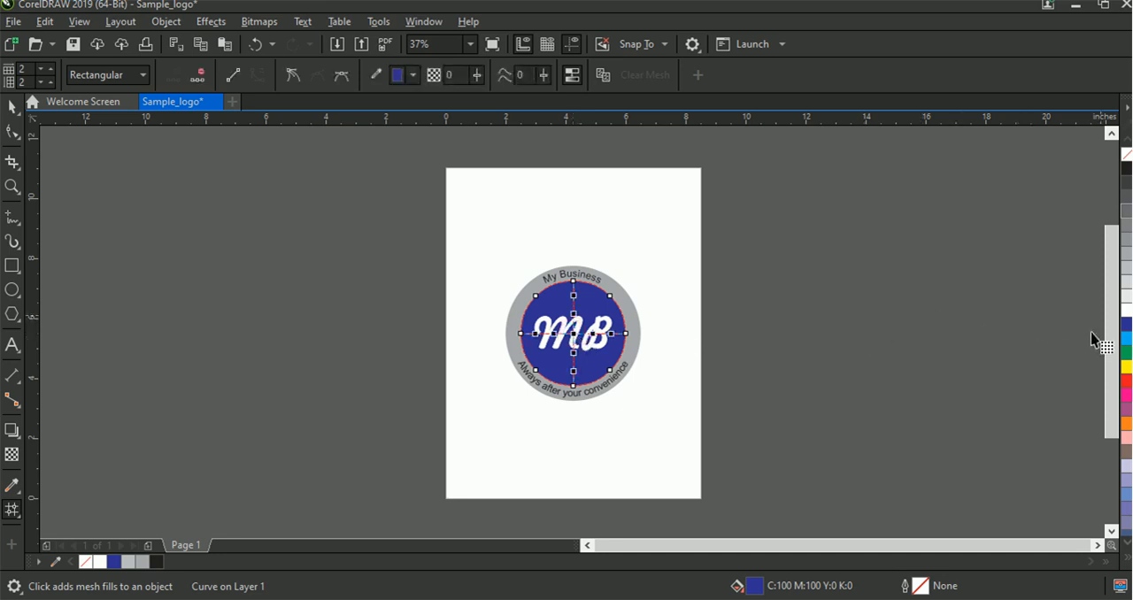
left_click(1126, 310)
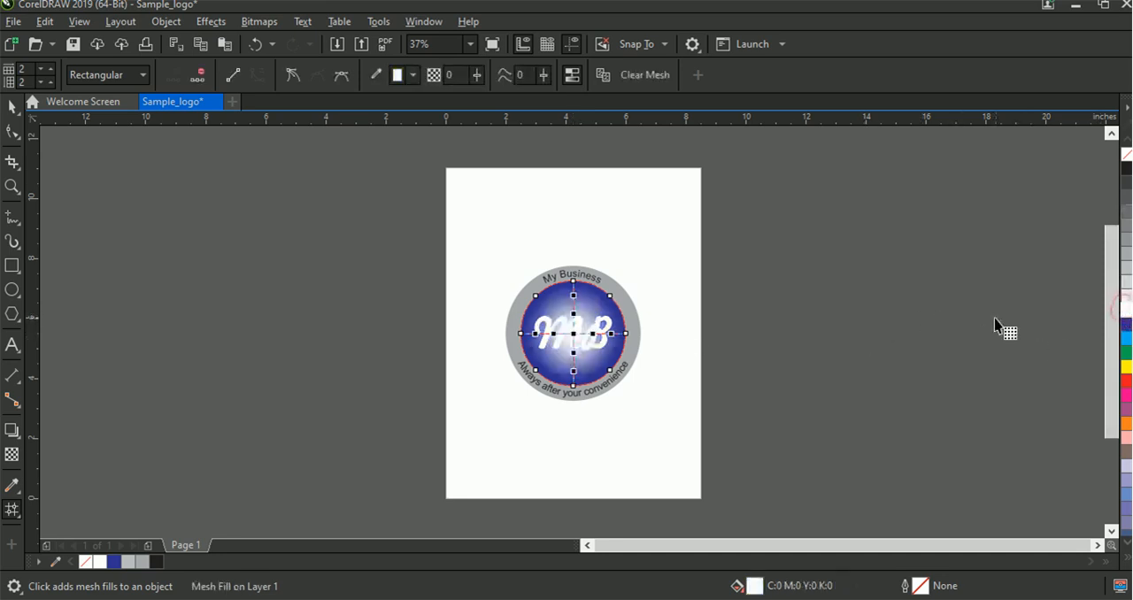
left_click(1128, 292)
left_click(1126, 287)
left_click(1127, 271)
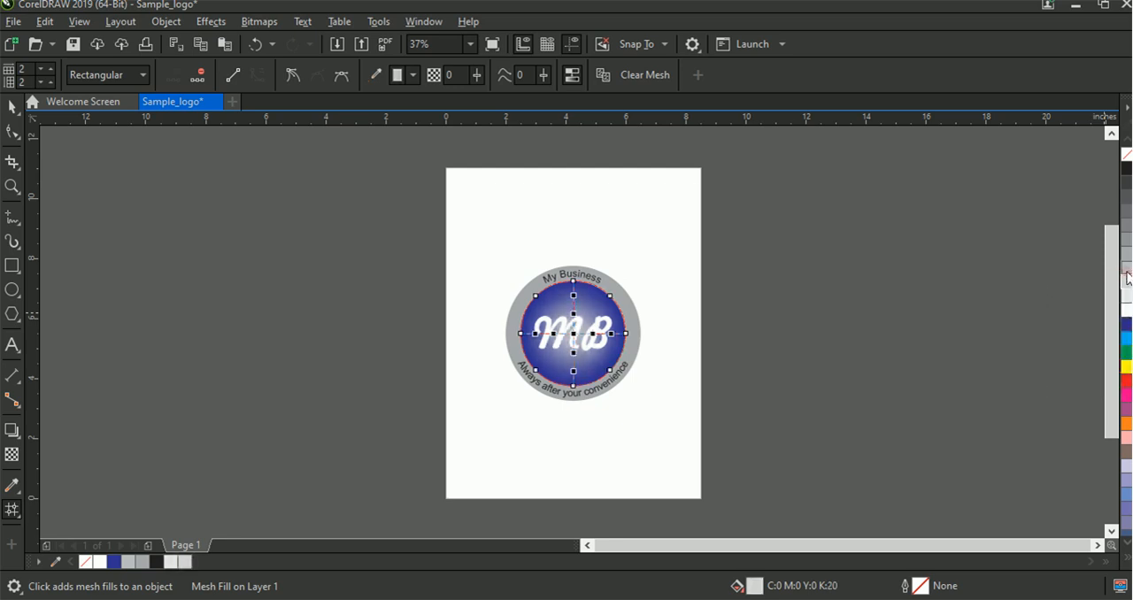
left_click(872, 321)
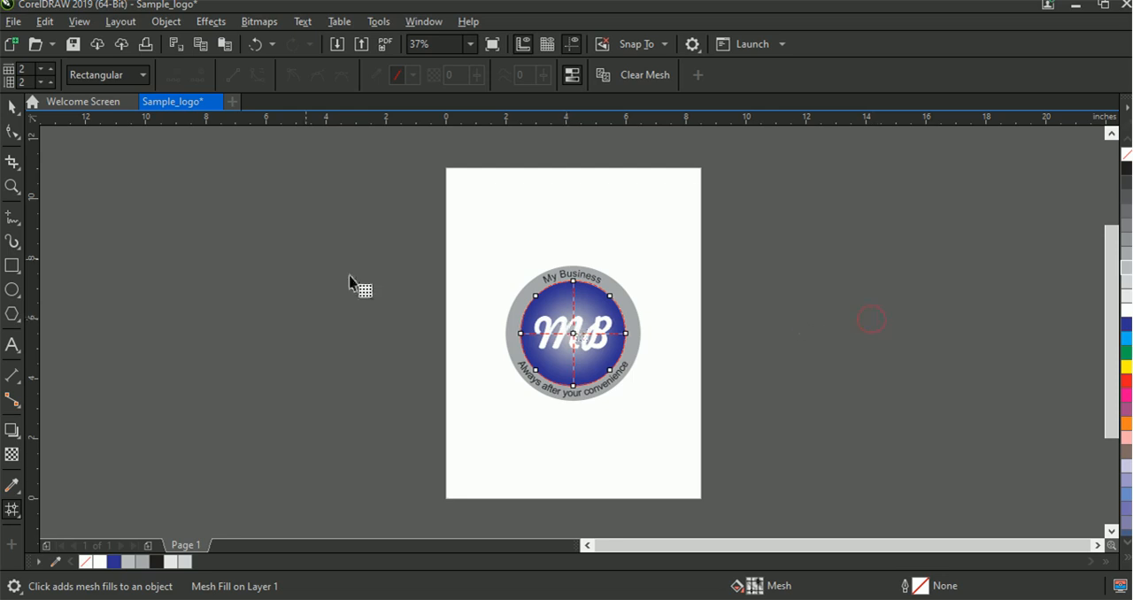
left_click(14, 111)
left_click(753, 310)
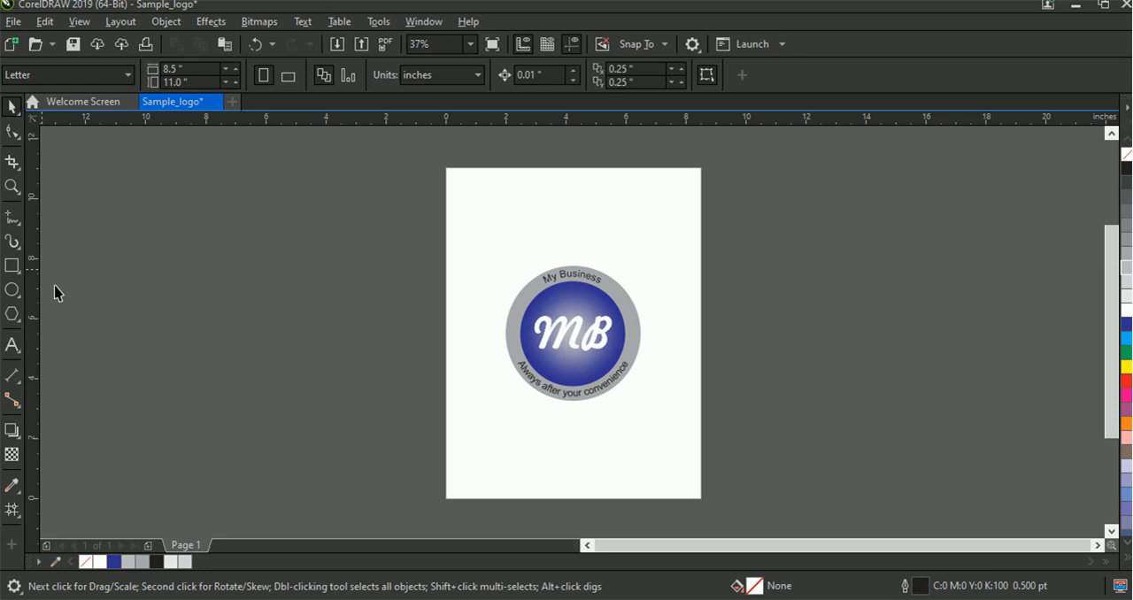
Try to export the logo to Documents as Sample_logo.png in PNG format, then decline replacing the existing file and cancel the export
left_click(14, 23)
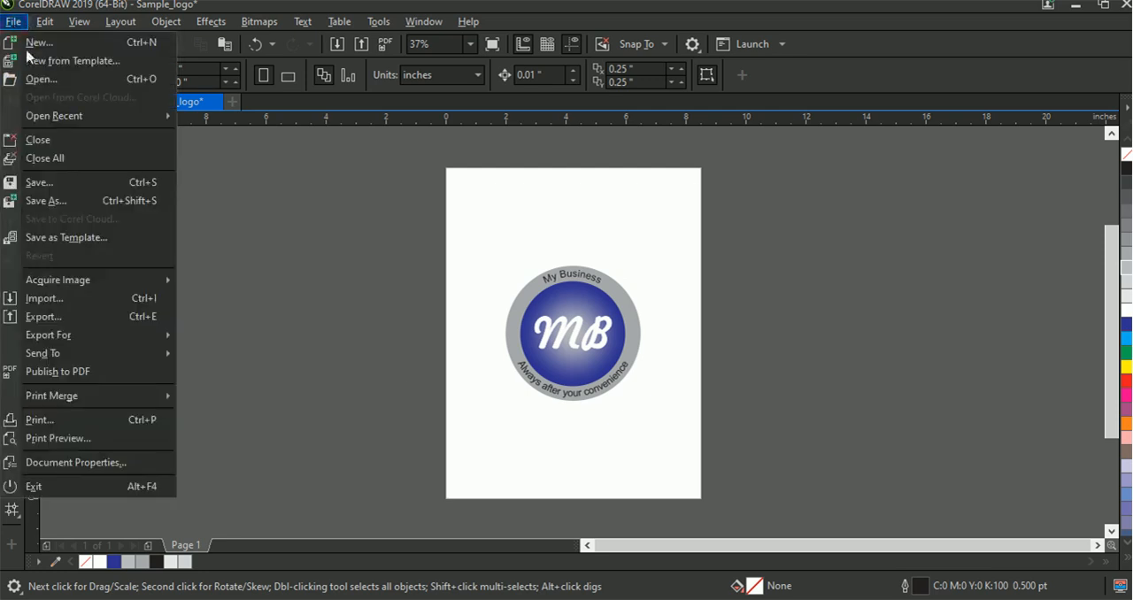
left_click(42, 314)
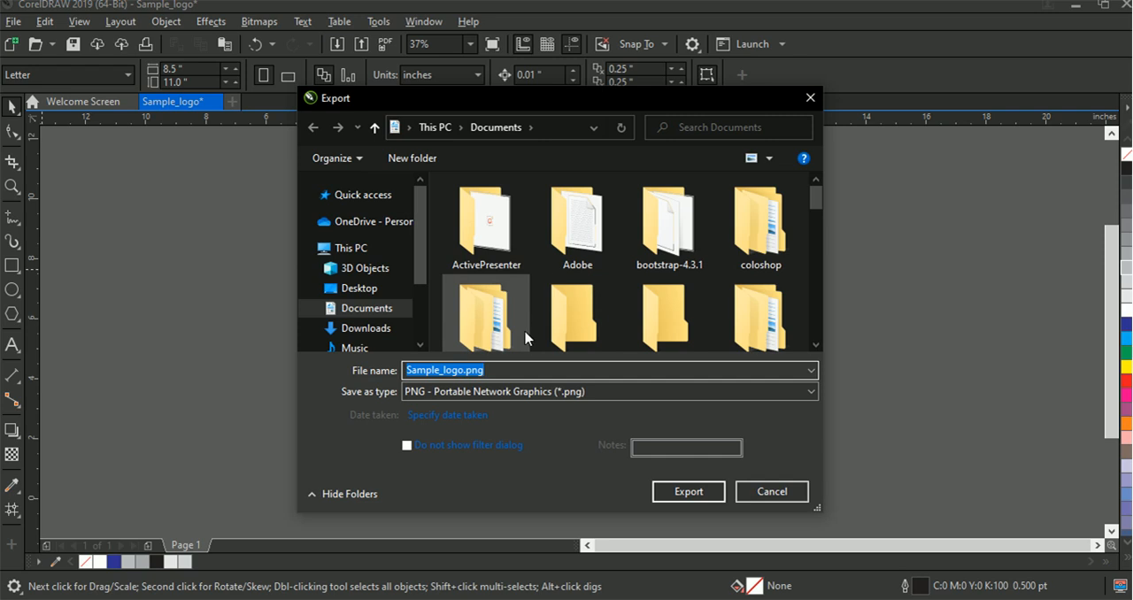
left_click(518, 395)
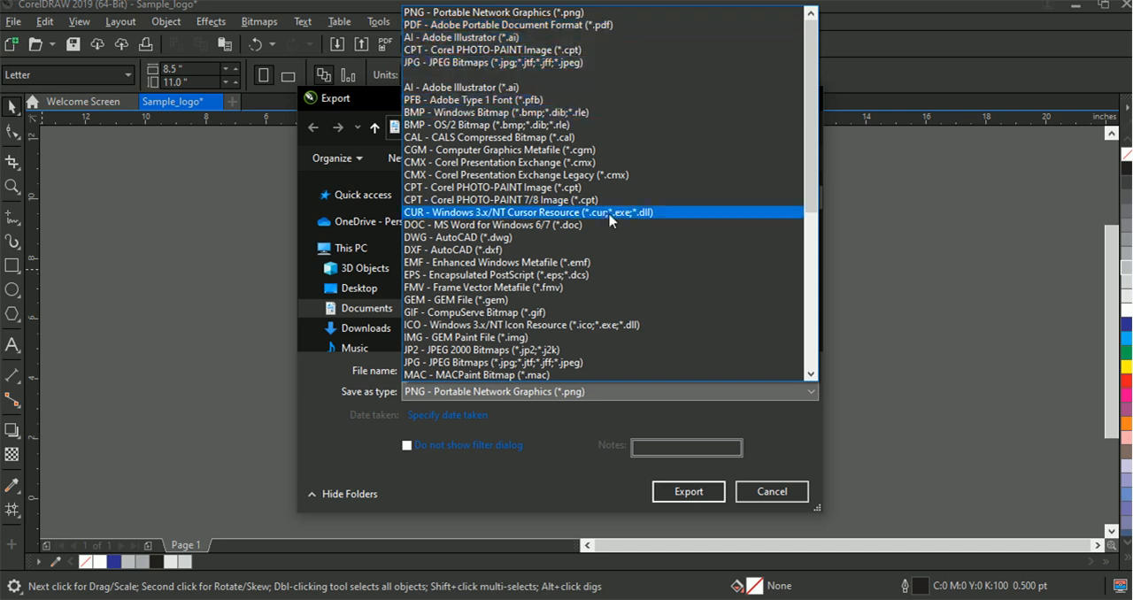
left_click(852, 324)
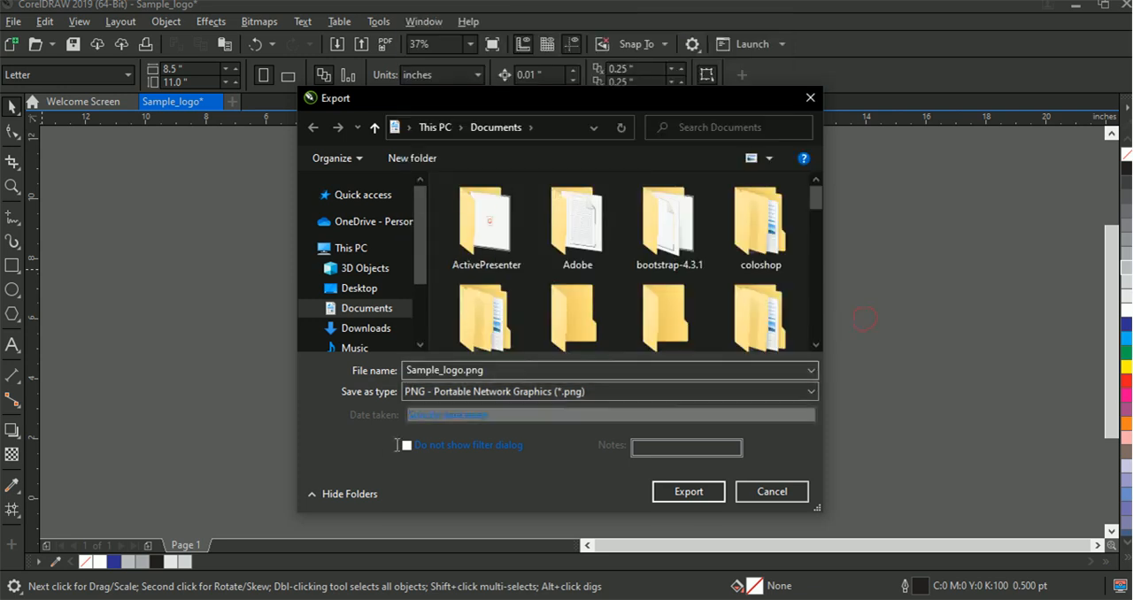
left_click(708, 492)
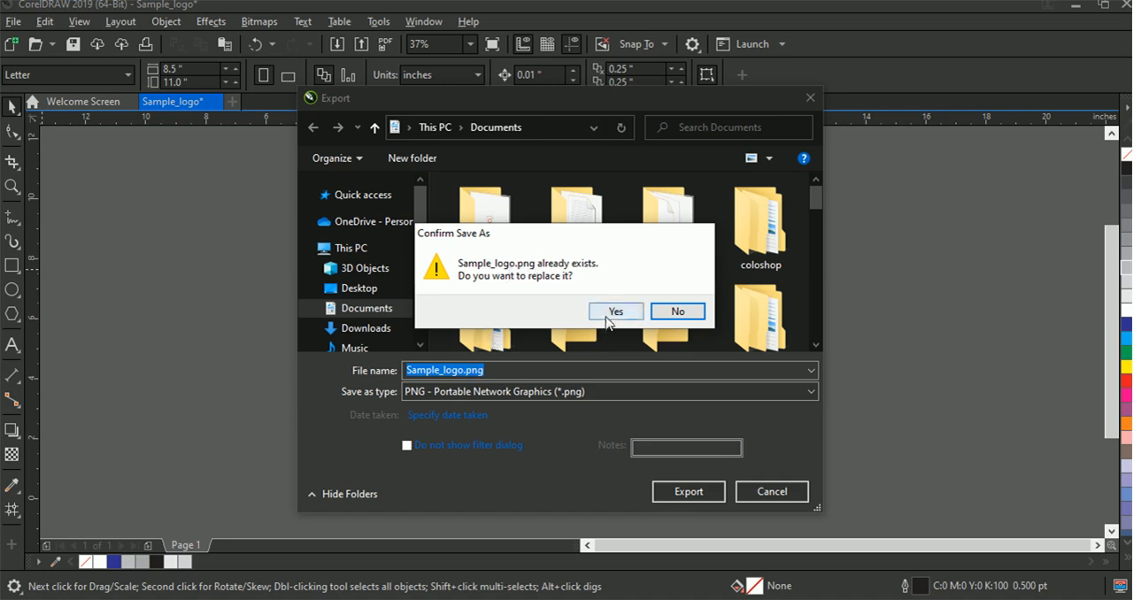
left_click(676, 311)
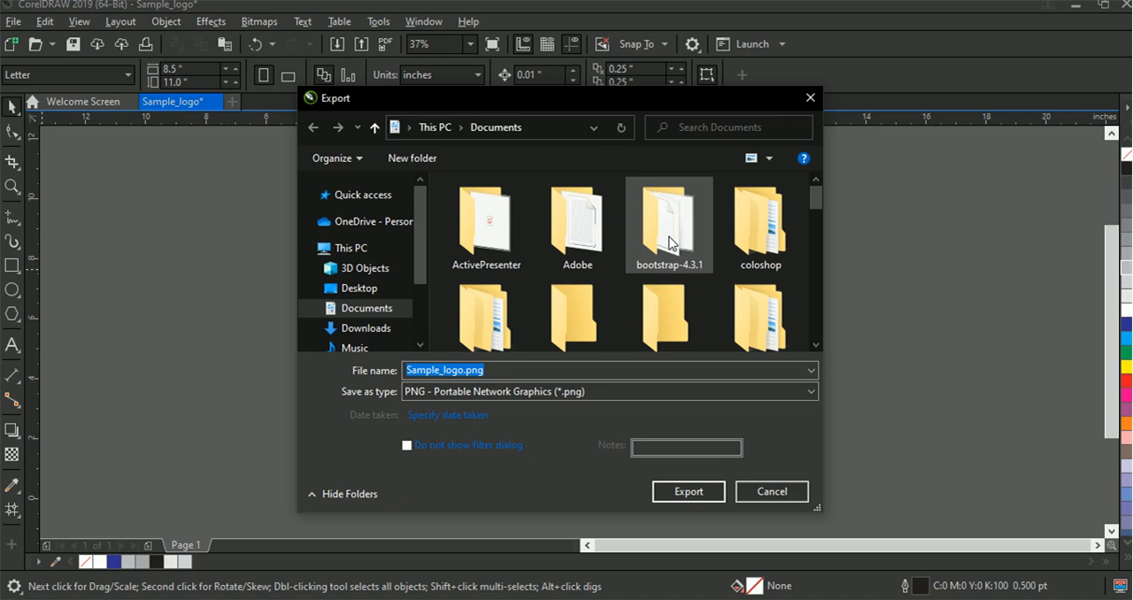
left_click(754, 492)
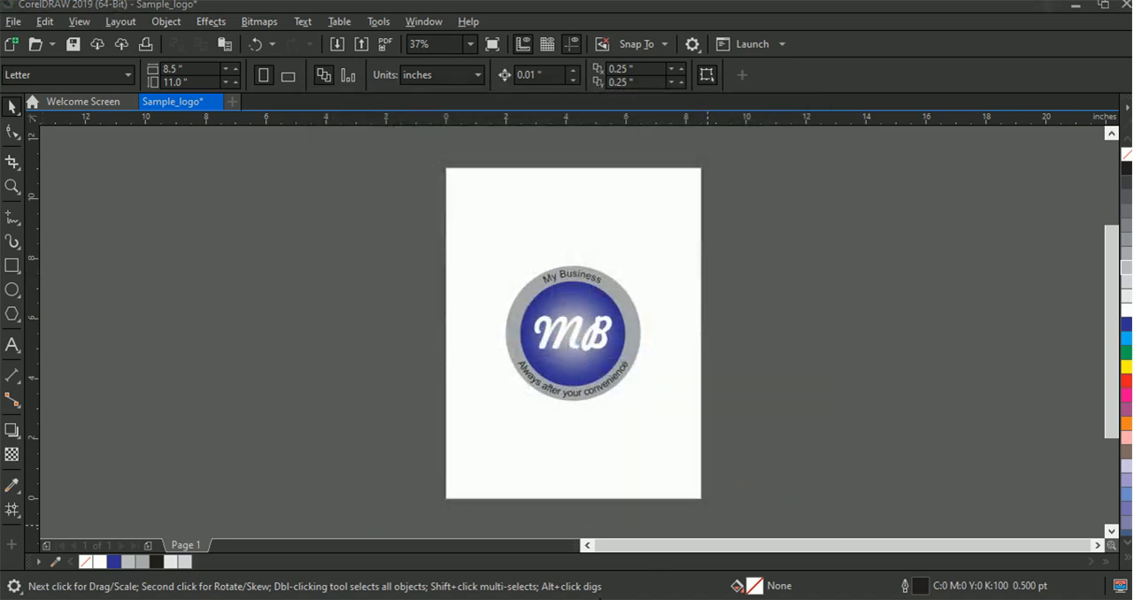
Switch to File Explorer and open the existing Sample_logo.png from the recent files to view the finished logo
left_click(600, 598)
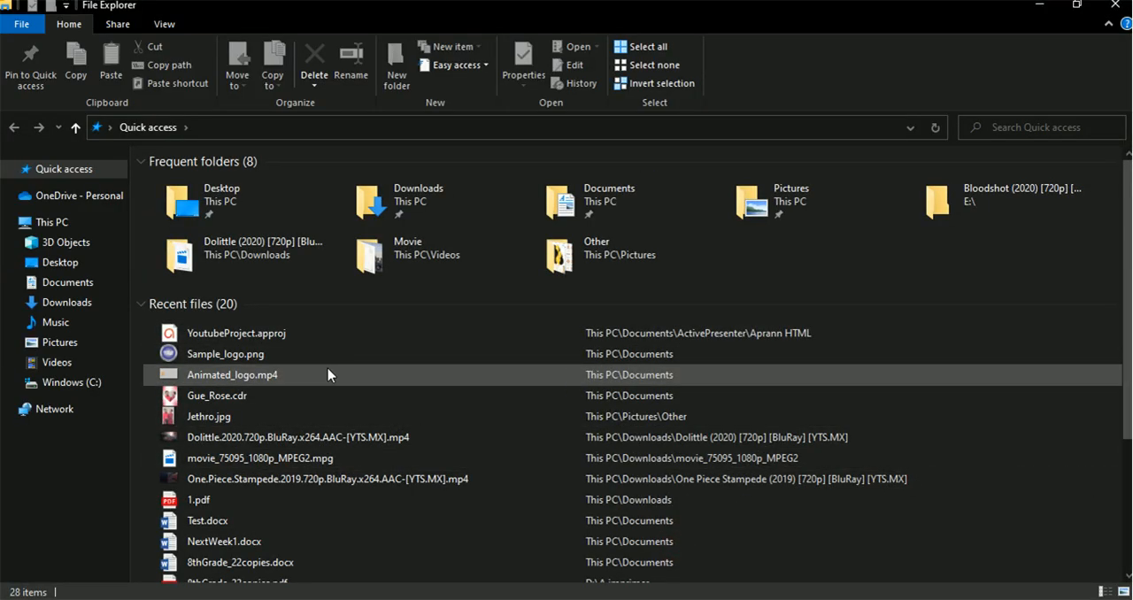
left_click(299, 357)
double_click(299, 363)
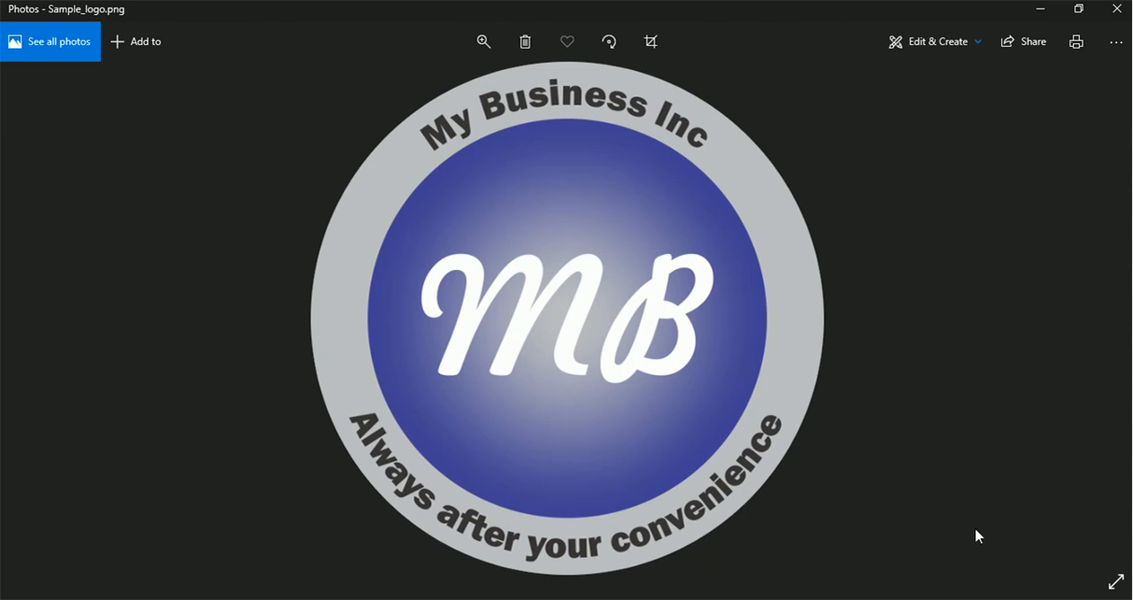
left_click(974, 599)
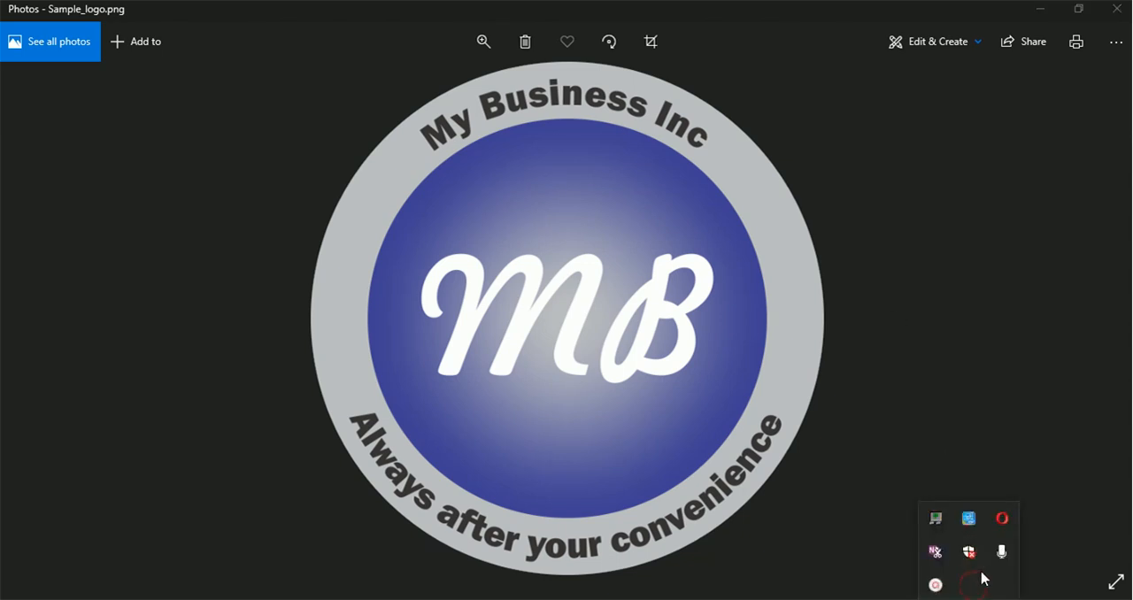
mouse_move(947, 592)
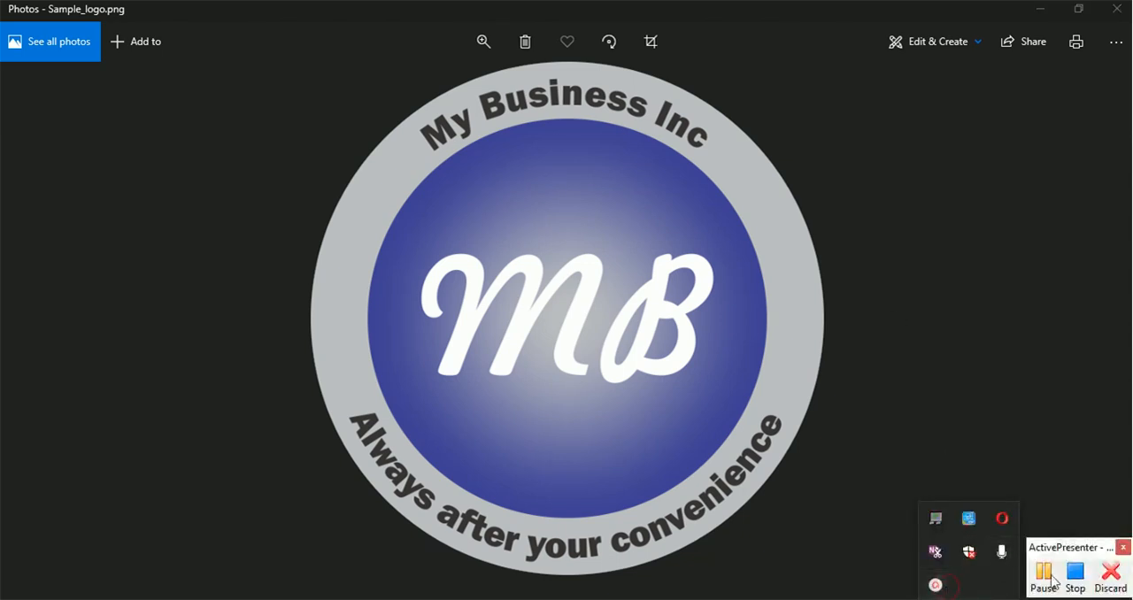
left_click(1077, 575)
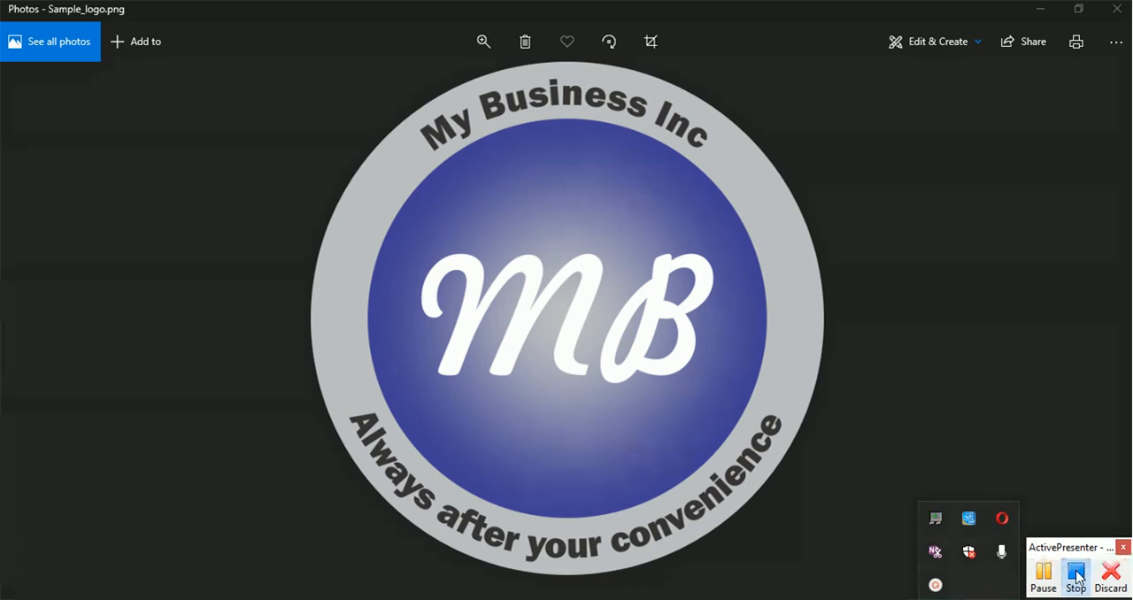